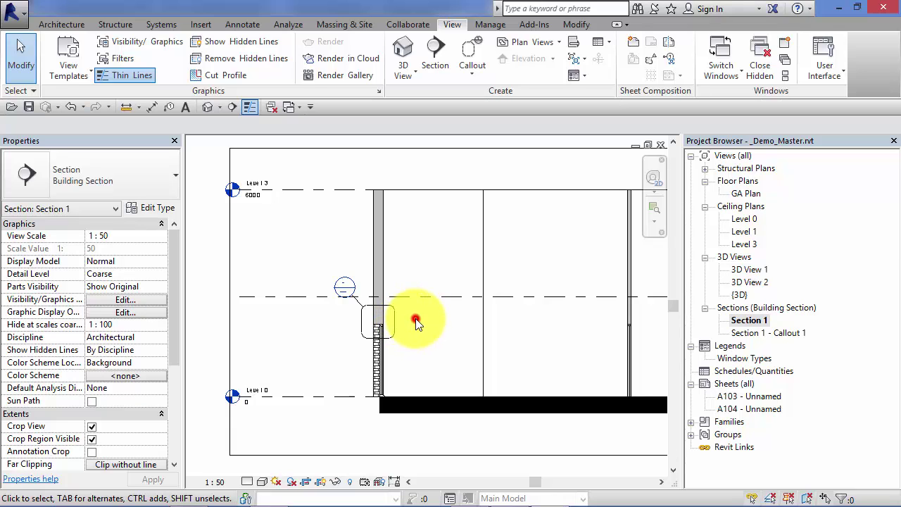
Zoom and pan Section 1 to inspect the existing rounded callout where the brick cladding begins
scroll(414, 320, "down", 4)
mouse_move(389, 317)
middle_mouse_down()
mouse_move(376, 323)
mouse_move(386, 305)
middle_mouse_up()
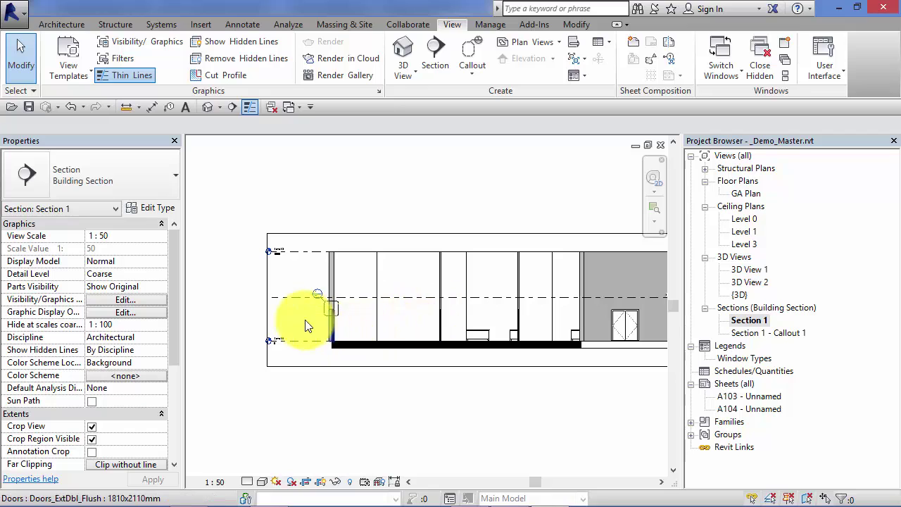
scroll(298, 312, "up", 5)
middle_click_drag(375, 313, 358, 332)
scroll(359, 332, "up", 2)
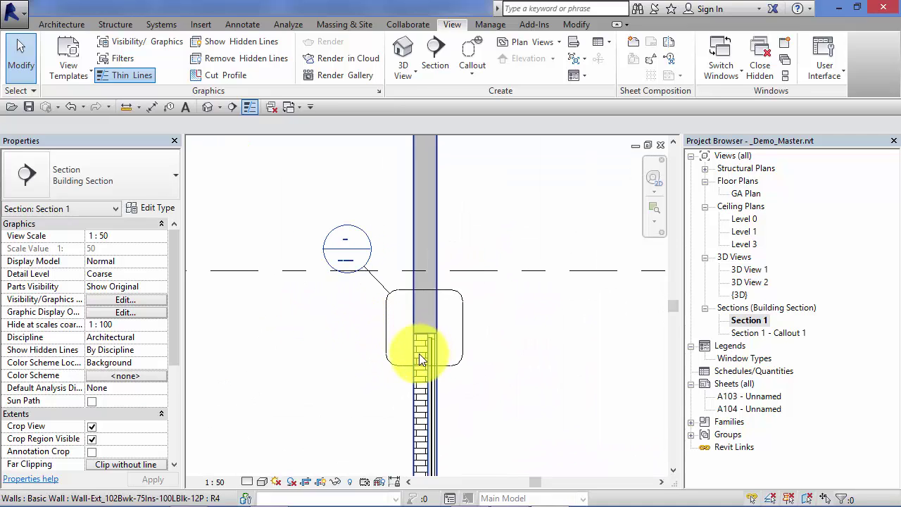
scroll(438, 342, "up", 3)
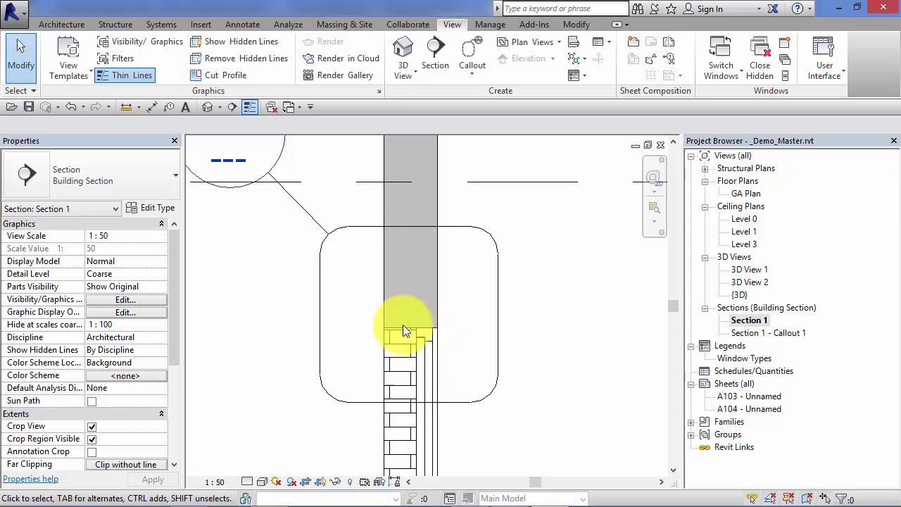
scroll(405, 326, "down", 5)
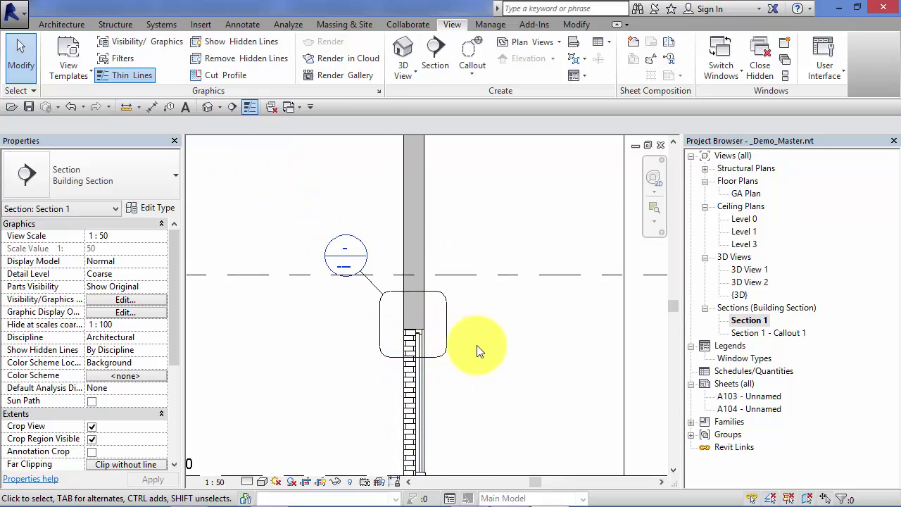
middle_click_drag(479, 346, 514, 368)
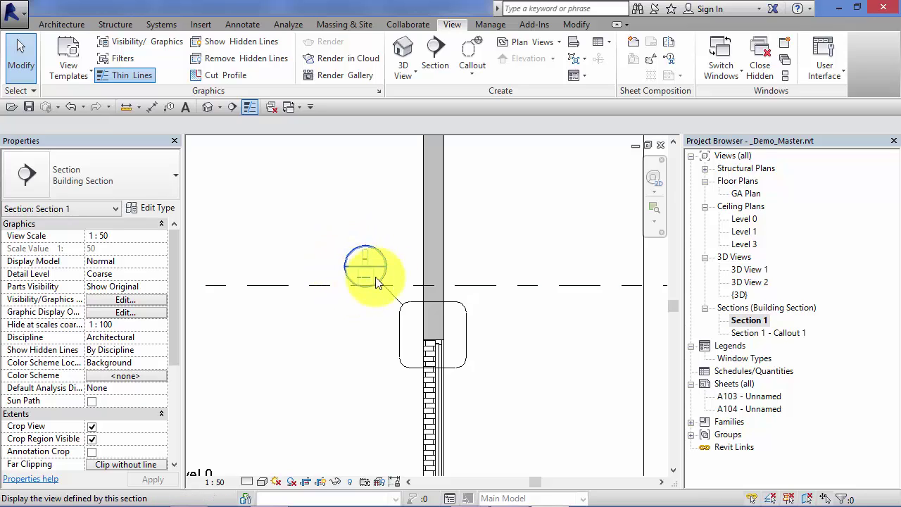
double_click(768, 334)
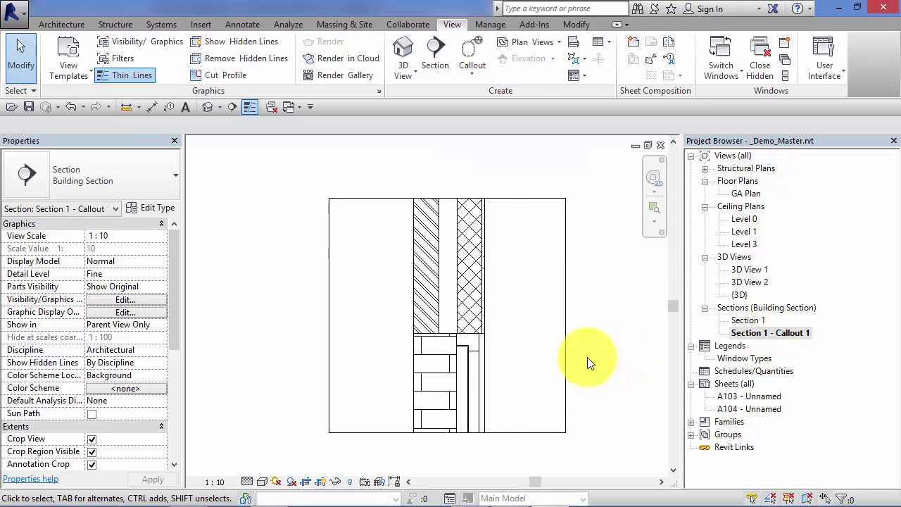
left_click(348, 199)
key("Escape")
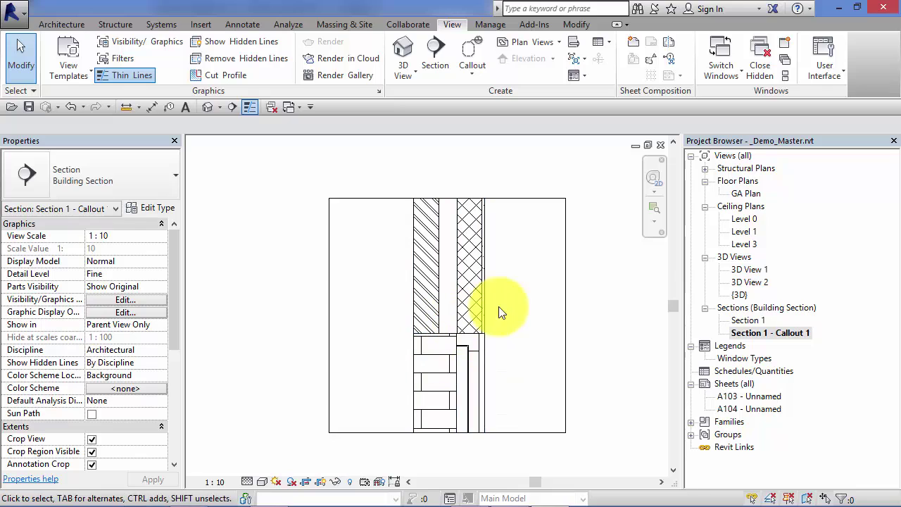
double_click(753, 321)
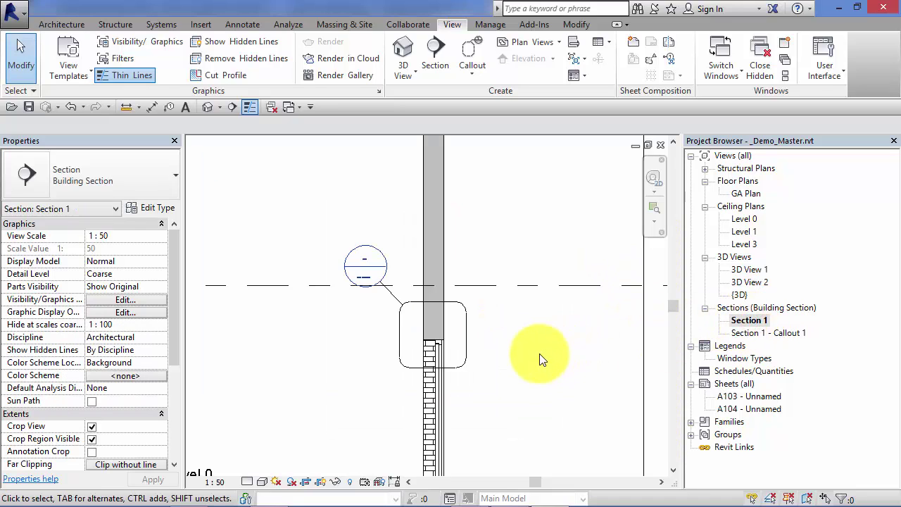
Open the GA Plan floor plan and zoom in on the window wall
scroll(535, 356, "down", 2)
double_click(744, 193)
scroll(507, 310, "up", 2)
scroll(584, 252, "up", 4)
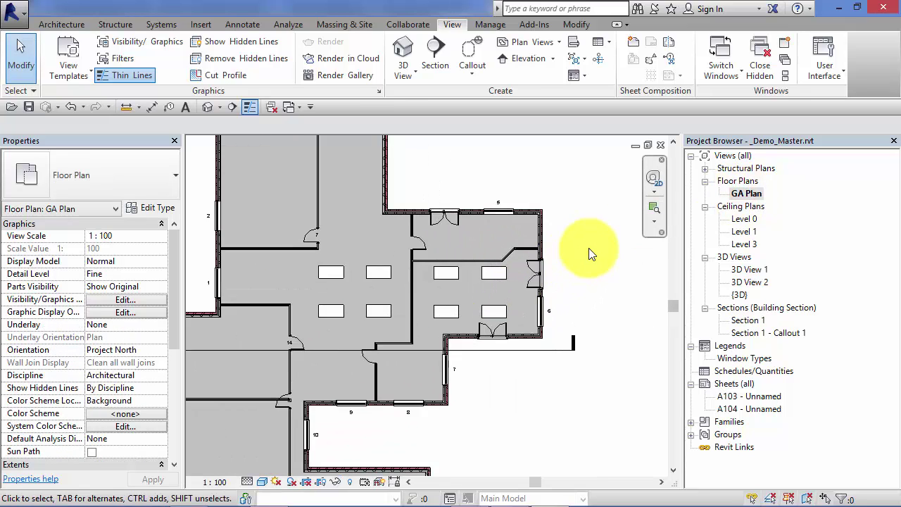
middle_click_drag(547, 226, 531, 340)
scroll(429, 257, "up", 2)
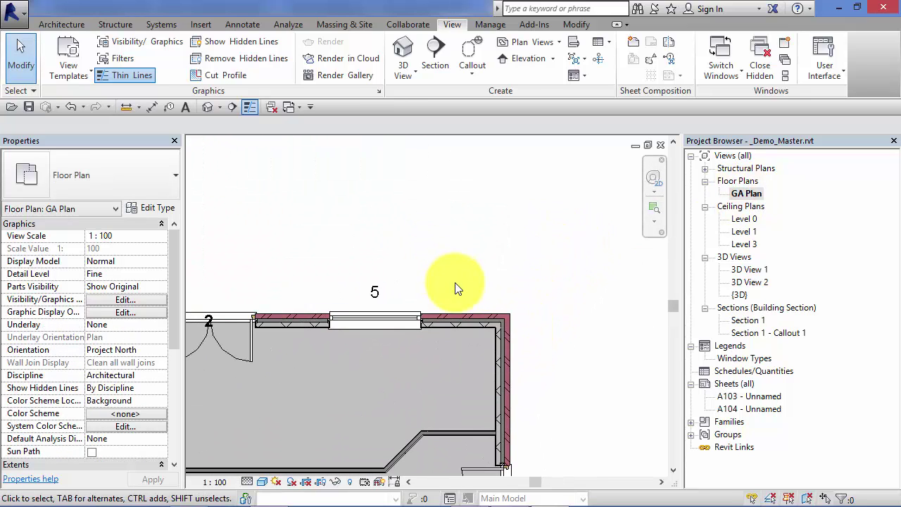
scroll(535, 345, "up", 2)
scroll(529, 340, "up", 1)
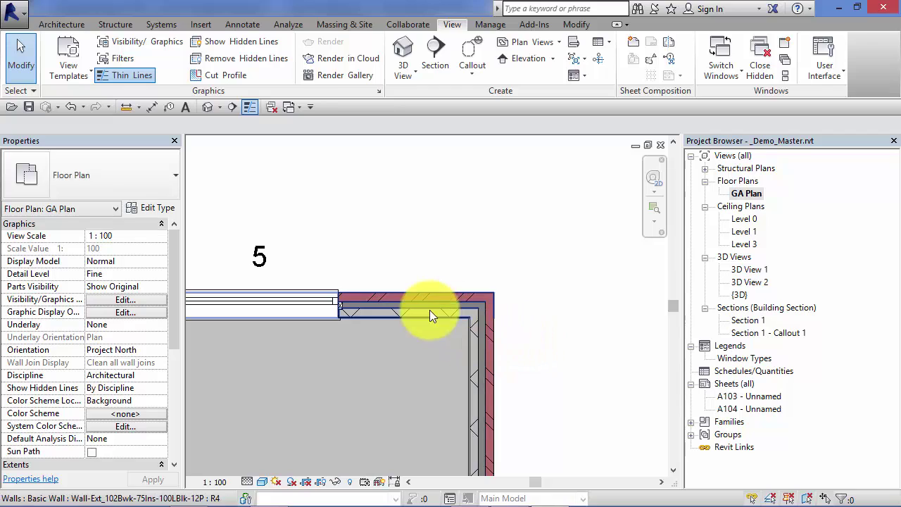
scroll(451, 309, "up", 2)
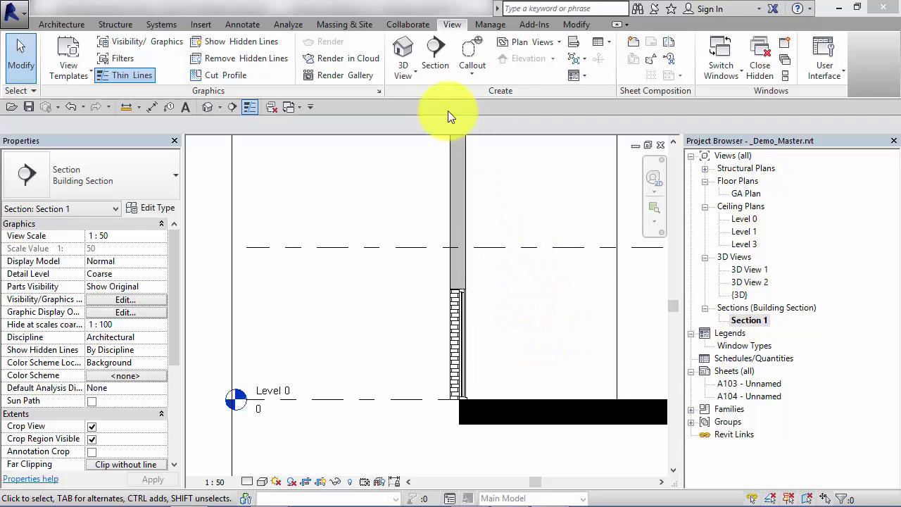
Draw a rectangular callout in Section 1 around the wall junction where the brickwork starts
left_click(452, 25)
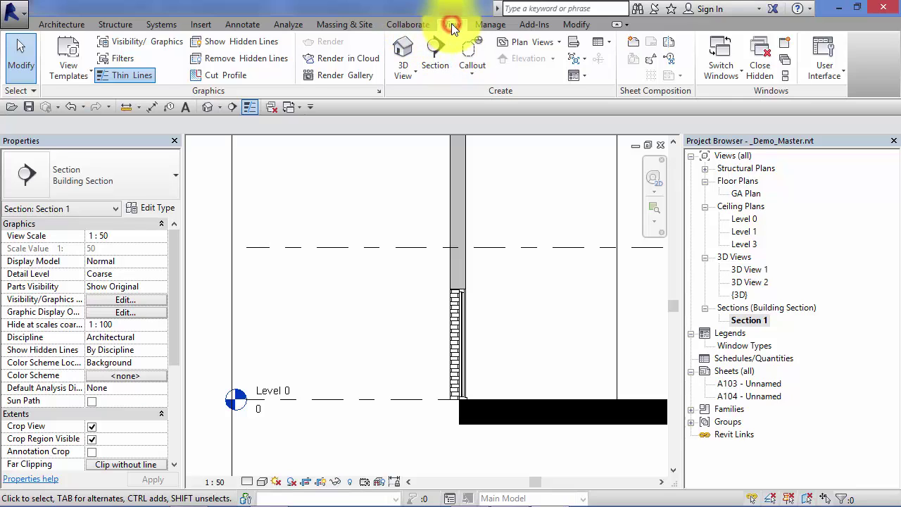
left_click(473, 73)
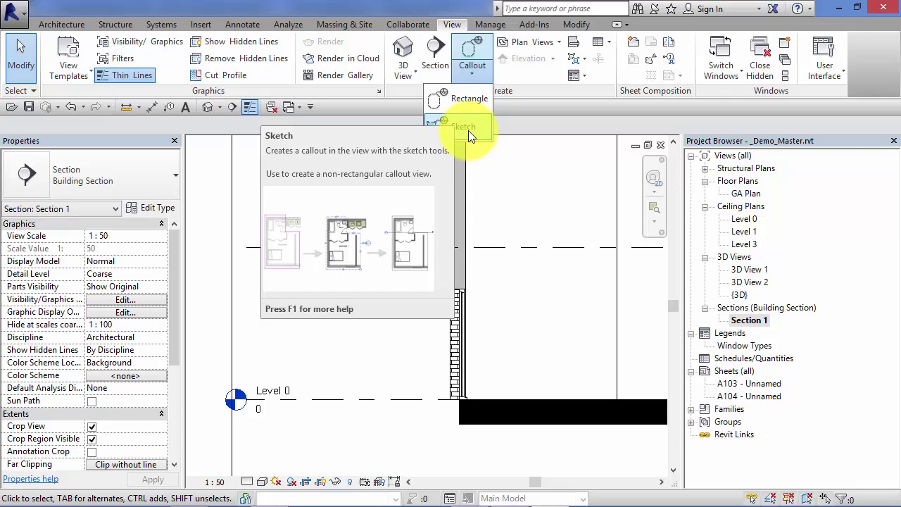
left_click(465, 47)
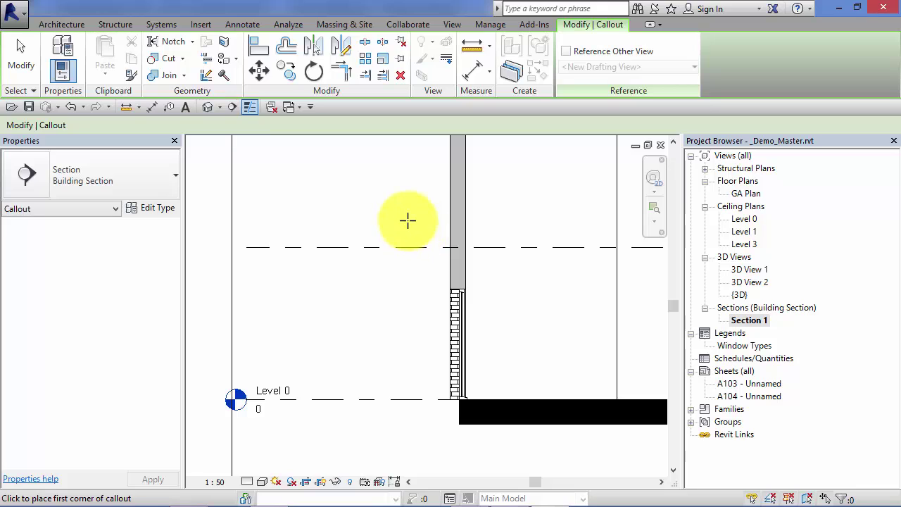
scroll(469, 322, "up", 1)
scroll(468, 322, "up", 1)
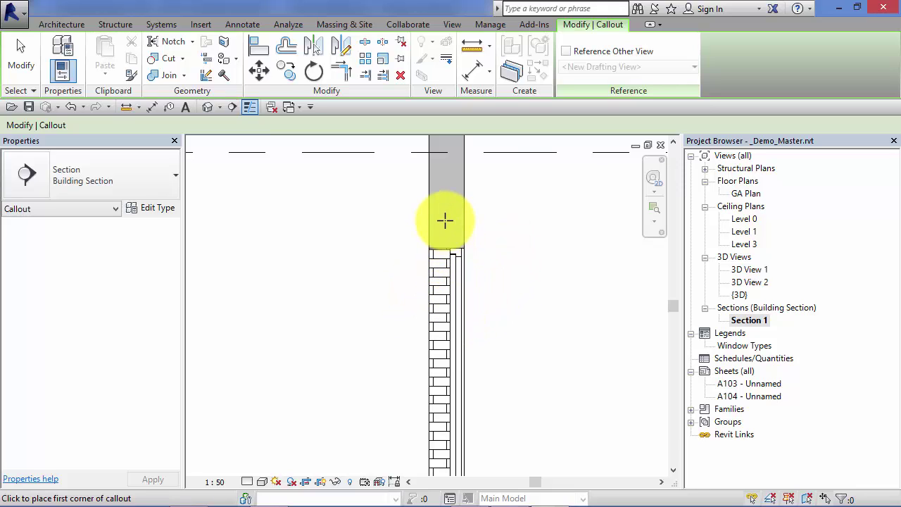
left_click(387, 208)
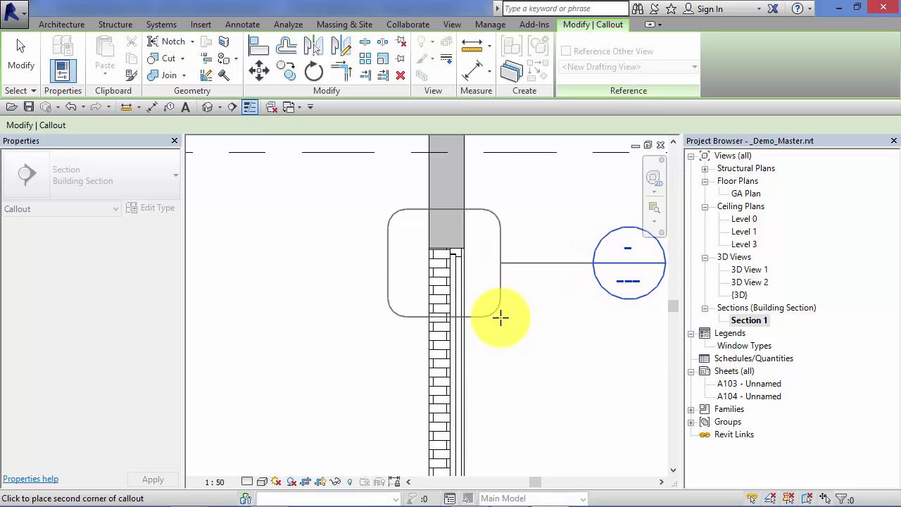
left_click(501, 320)
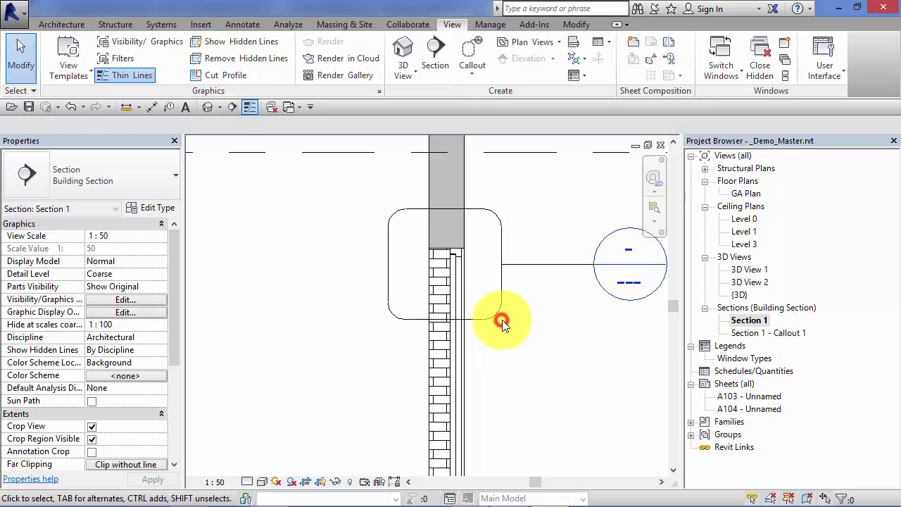
scroll(528, 343, "down", 4)
middle_click_drag(529, 338, 491, 331)
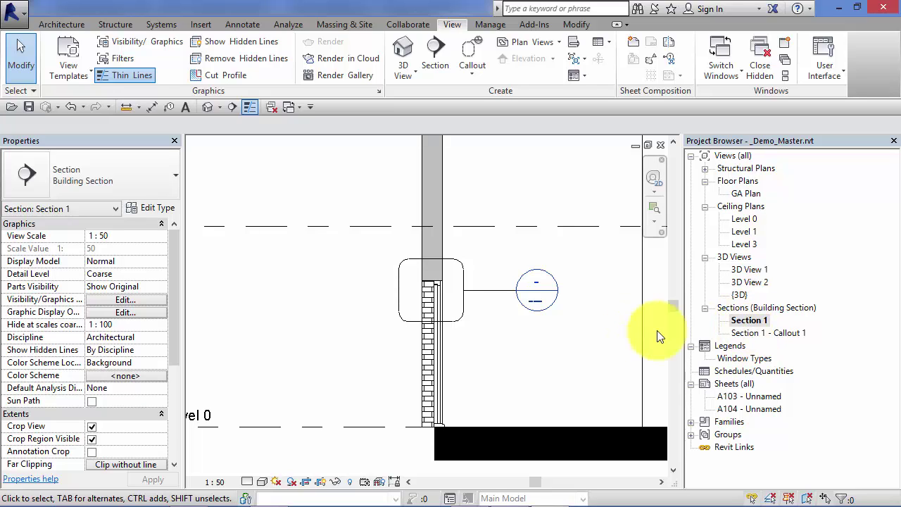
double_click(796, 334)
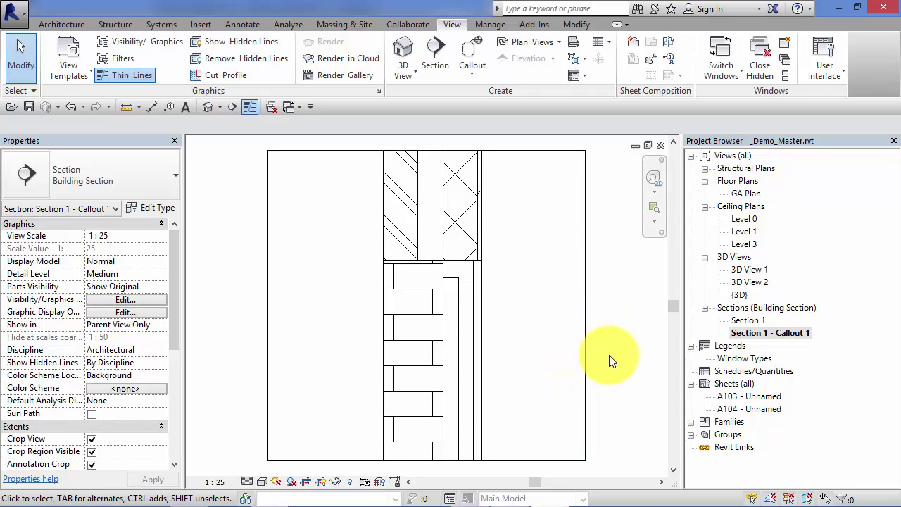
double_click(748, 320)
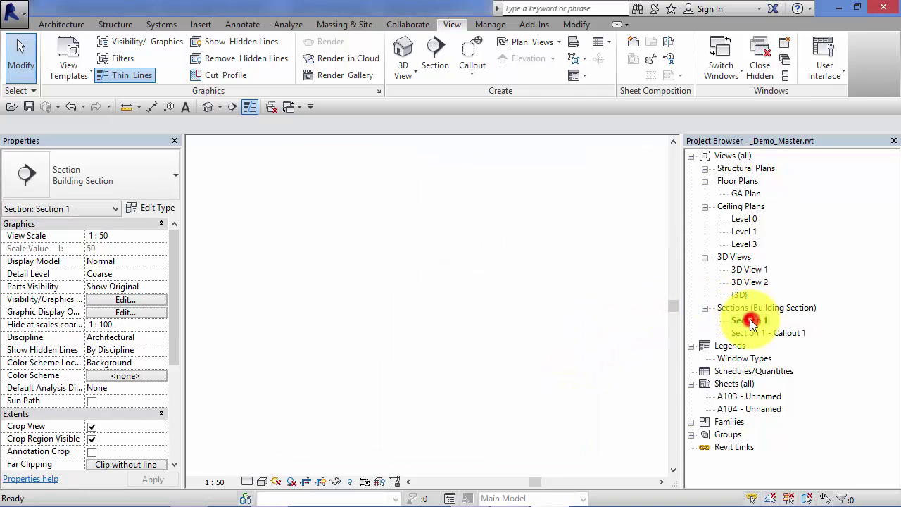
middle_click_drag(527, 321, 432, 339)
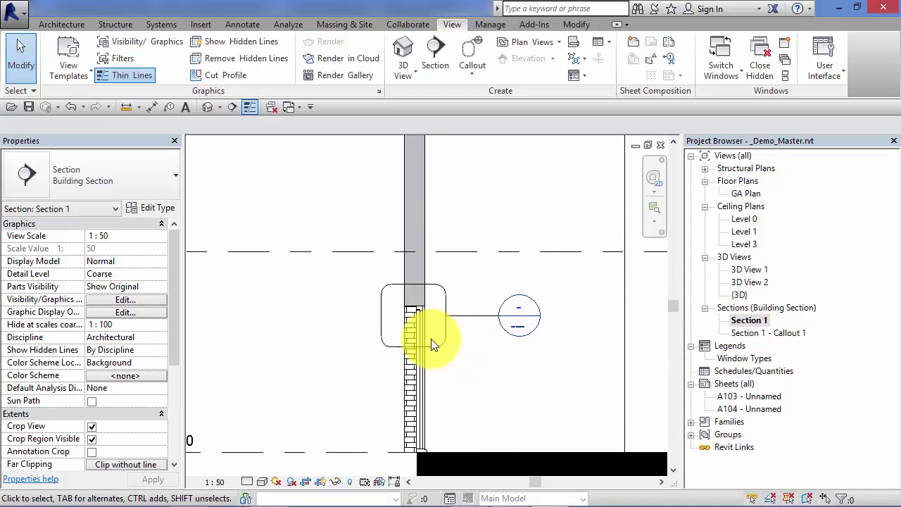
left_click(446, 294)
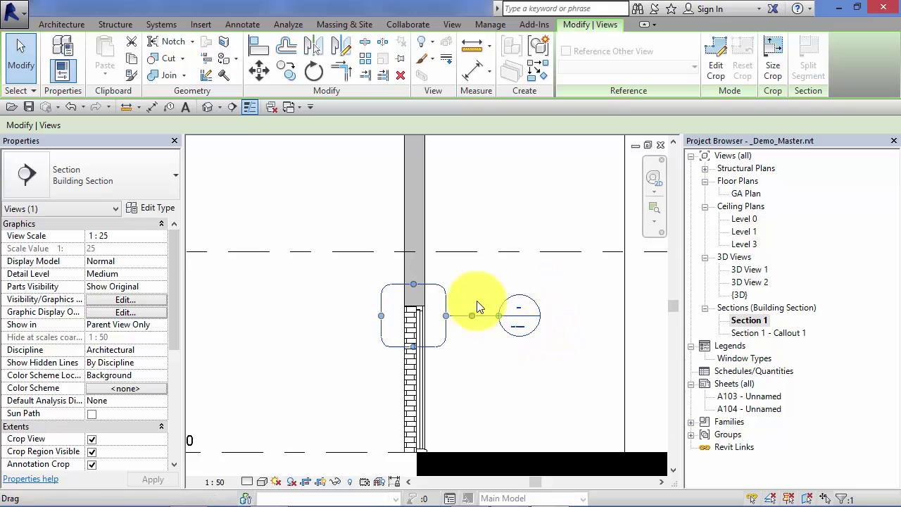
left_click(557, 283)
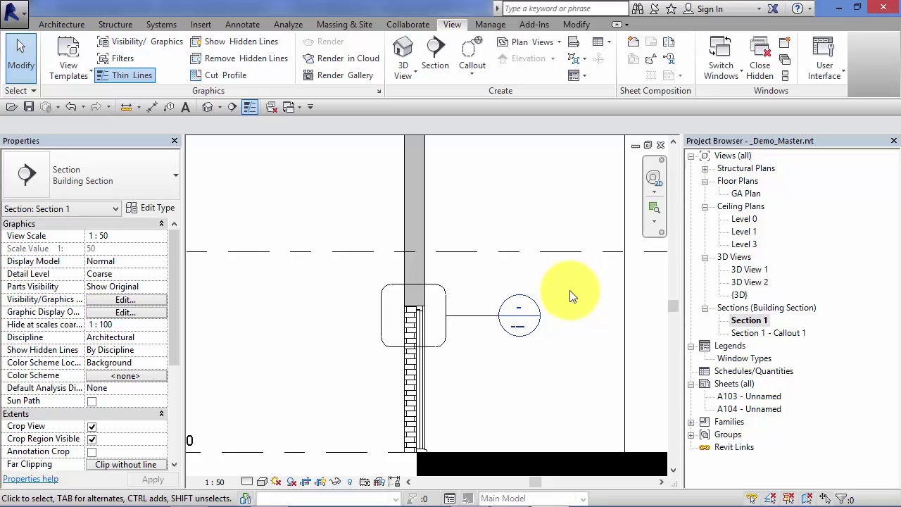
Open GA Plan and frame the window on the left wall
double_click(745, 193)
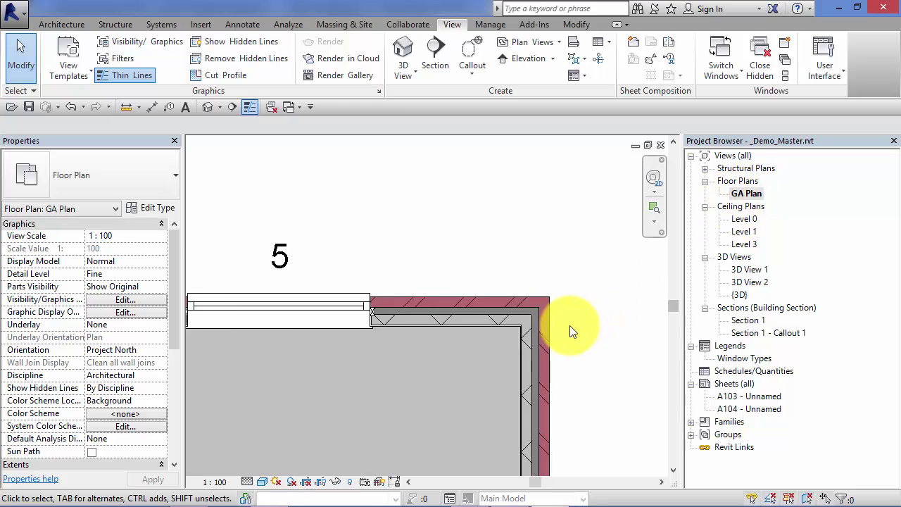
scroll(570, 332, "down", 4)
scroll(566, 339, "up", 2)
mouse_move(579, 376)
middle_mouse_down()
mouse_move(596, 372)
mouse_move(679, 266)
mouse_move(697, 229)
middle_mouse_up()
middle_click_drag(331, 339, 373, 248)
scroll(286, 326, "up", 6)
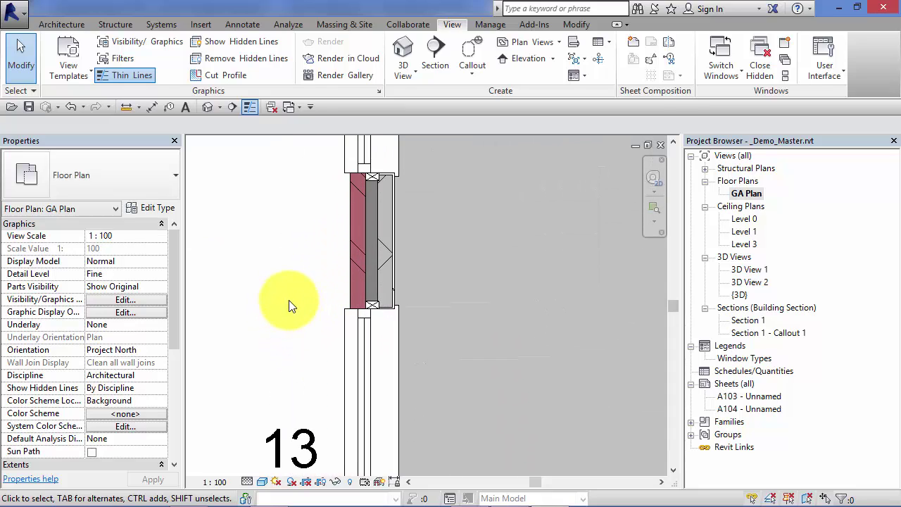
scroll(291, 305, "up", 2)
middle_click_drag(326, 305, 373, 312)
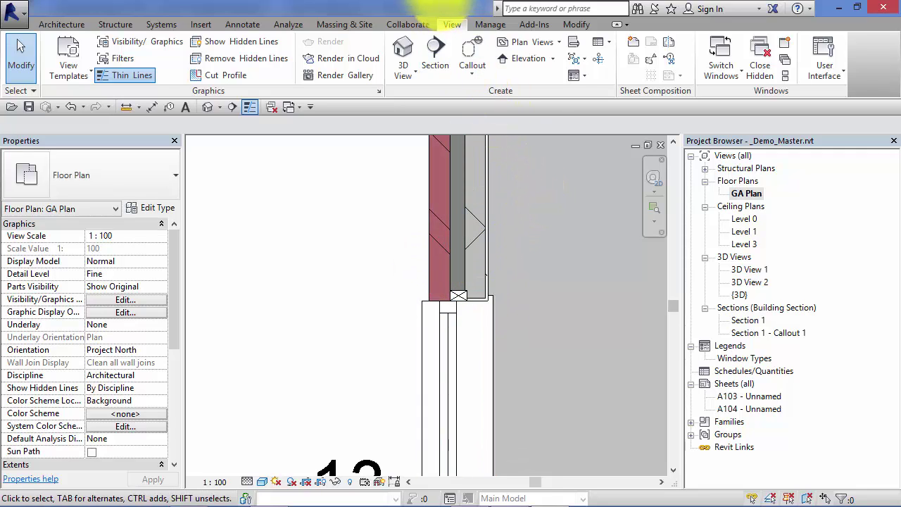
Draw a callout rectangle around the window in GA Plan
left_click(471, 49)
left_click(375, 227)
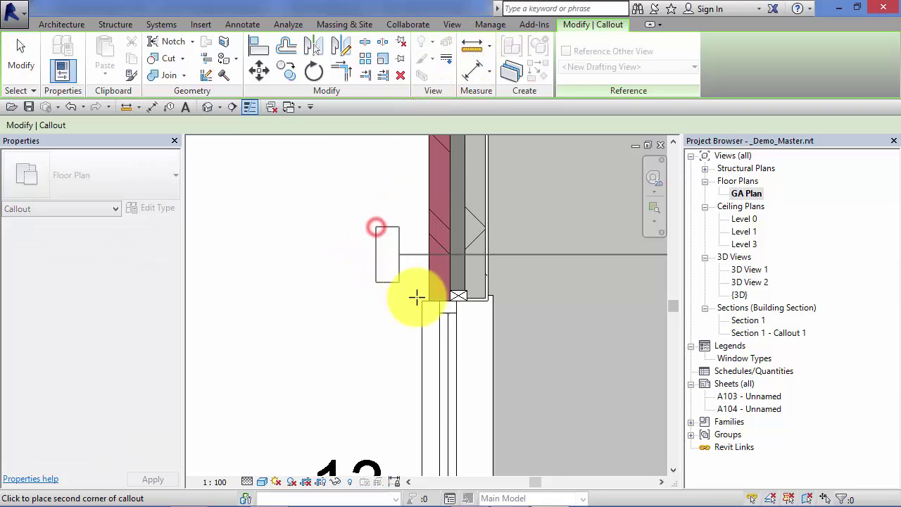
left_click(542, 398)
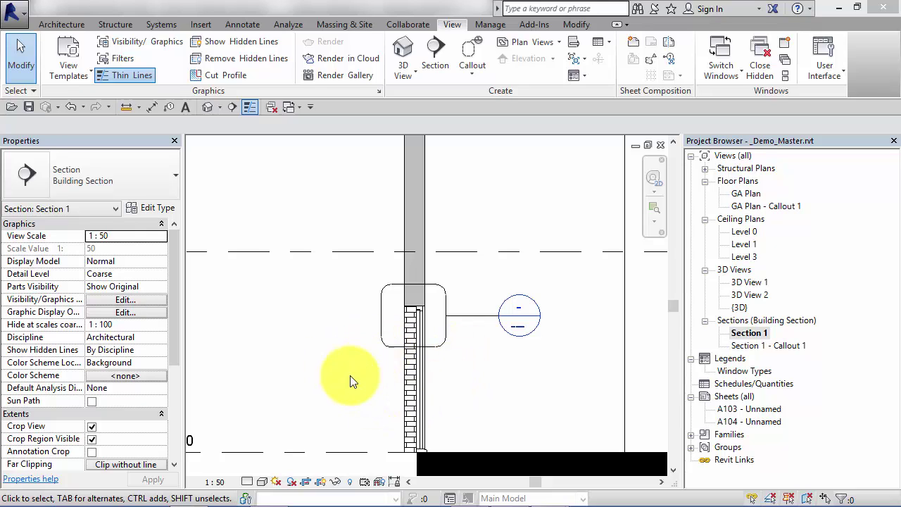
Move the Section 1 callout head below-left with an angled leader and trim its right boundary
left_click(248, 379)
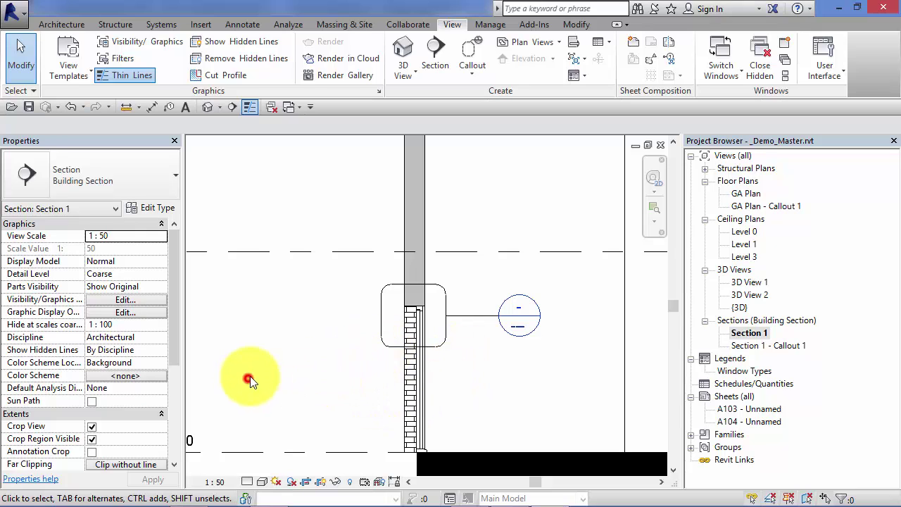
left_click(385, 344)
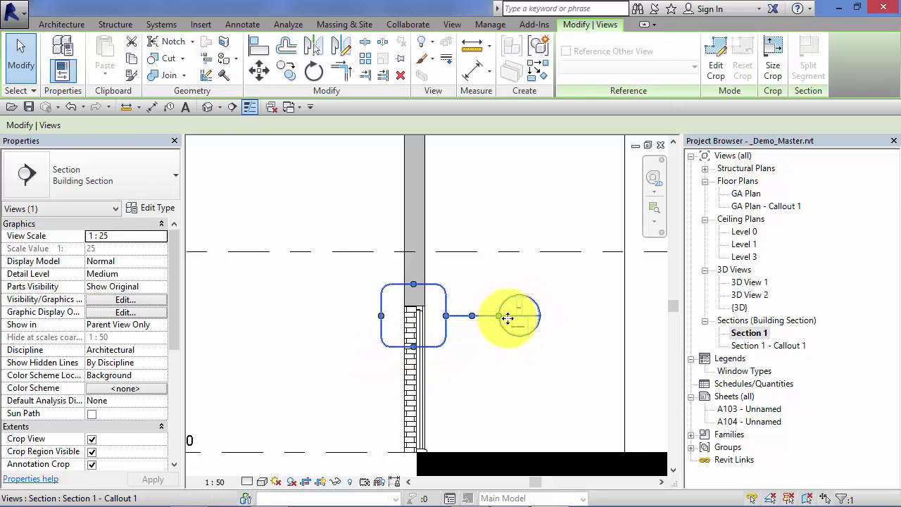
left_click_drag(498, 317, 343, 360)
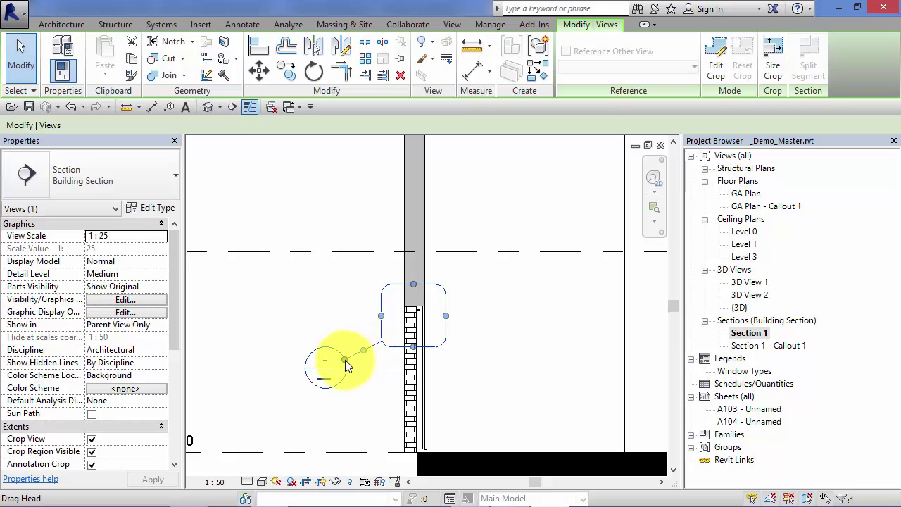
mouse_move(362, 350)
left_mouse_down()
mouse_move(351, 328)
mouse_move(363, 340)
left_mouse_up()
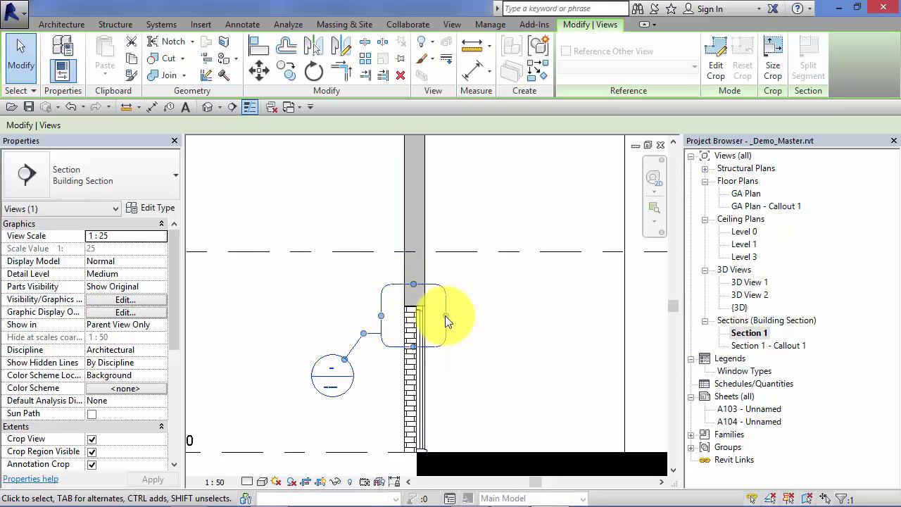
mouse_move(444, 313)
left_mouse_down()
mouse_move(457, 314)
mouse_move(434, 308)
mouse_move(440, 313)
left_mouse_up()
mouse_move(411, 284)
left_mouse_down()
mouse_move(413, 252)
mouse_move(417, 283)
left_mouse_up()
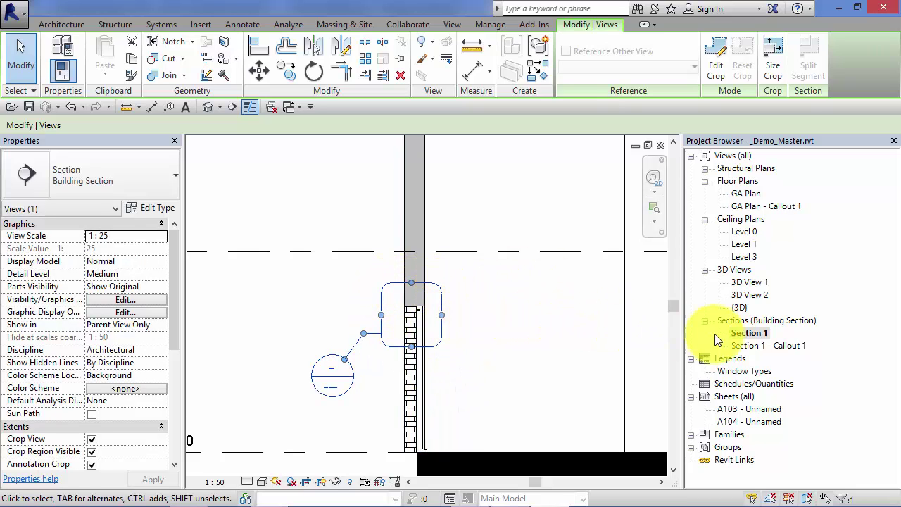
In Section 1 - Callout 1, lower the top edge of the crop region
left_click(753, 347)
double_click(756, 350)
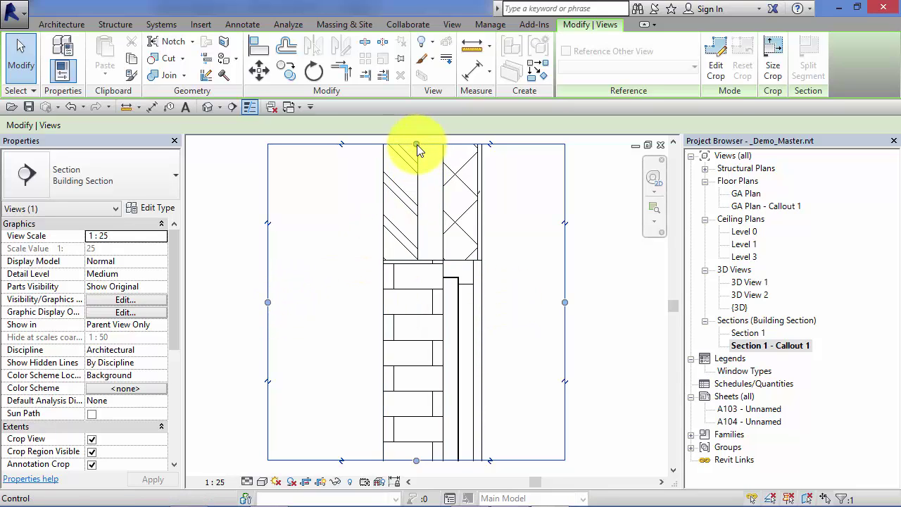
left_click_drag(417, 145, 406, 254)
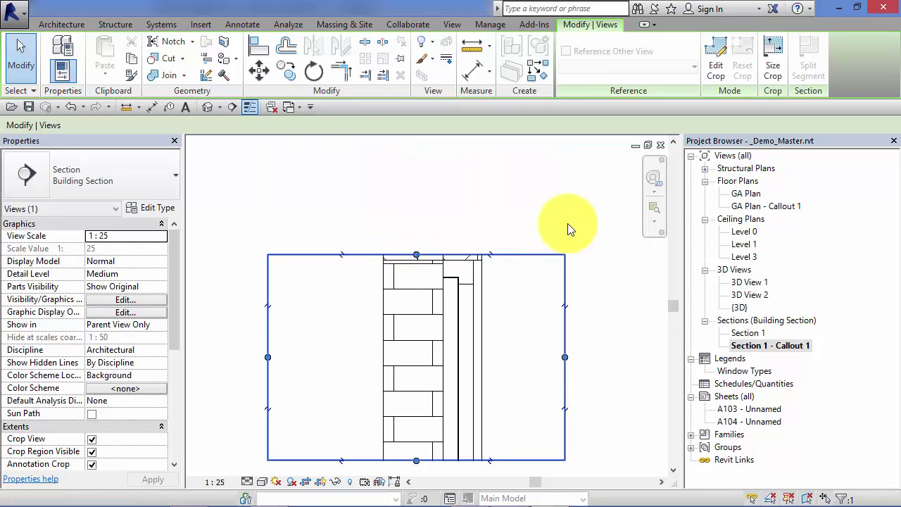
In Section 1, stretch the callout's top edge up over the wall above the brickwork
double_click(750, 334)
scroll(390, 325, "up", 2)
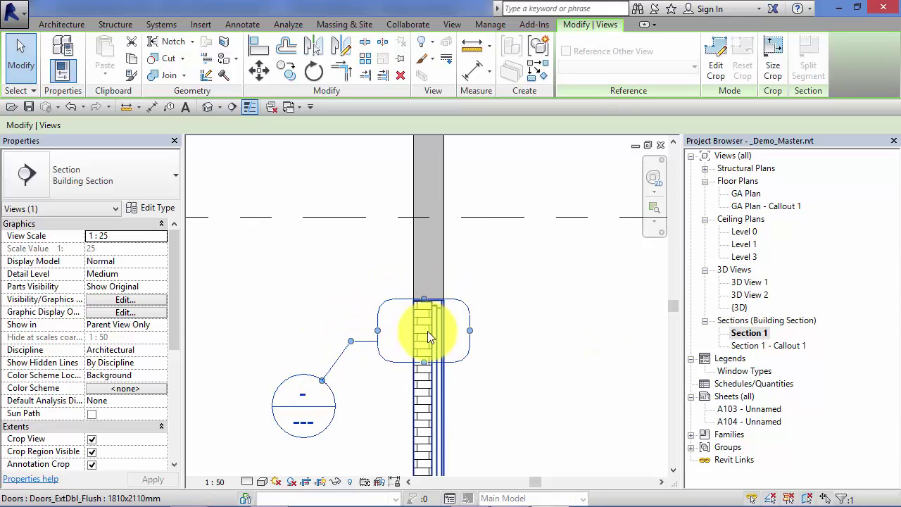
left_click_drag(423, 299, 431, 188)
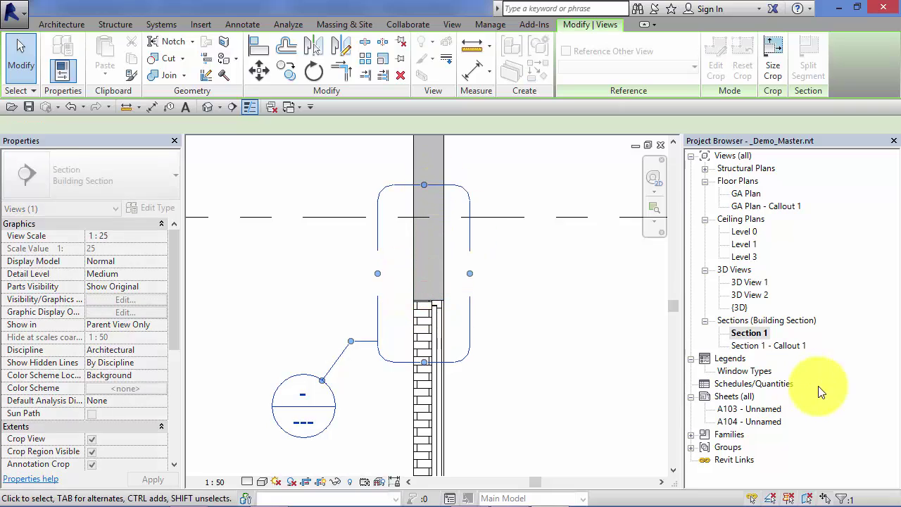
Set the Section 1 - Callout 1 view scale to 1:5
double_click(764, 346)
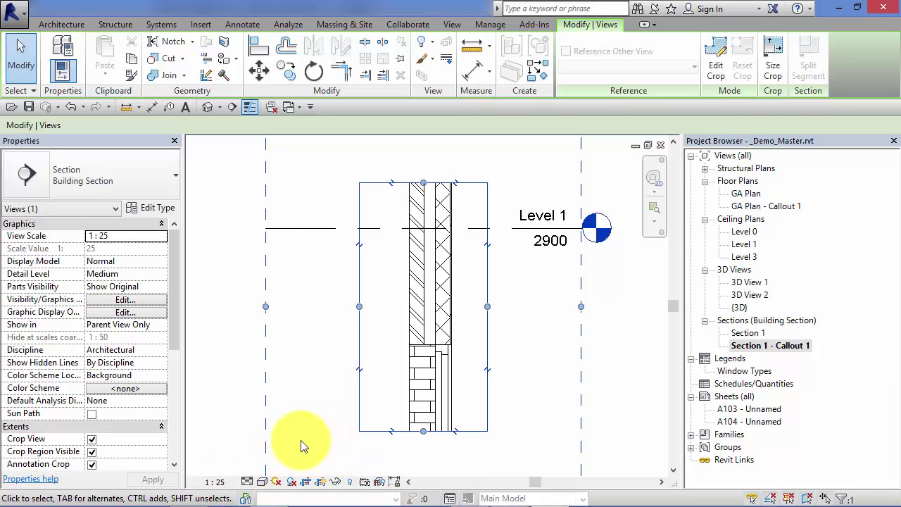
left_click(217, 483)
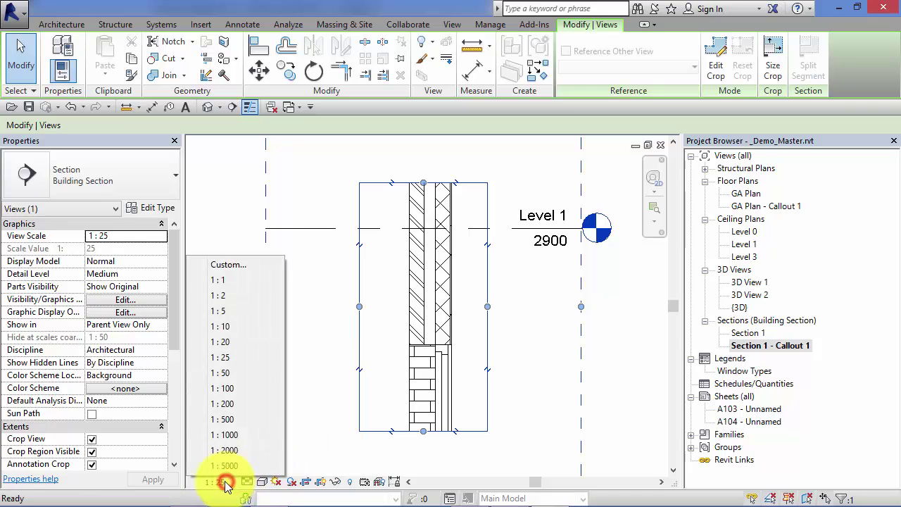
left_click(221, 311)
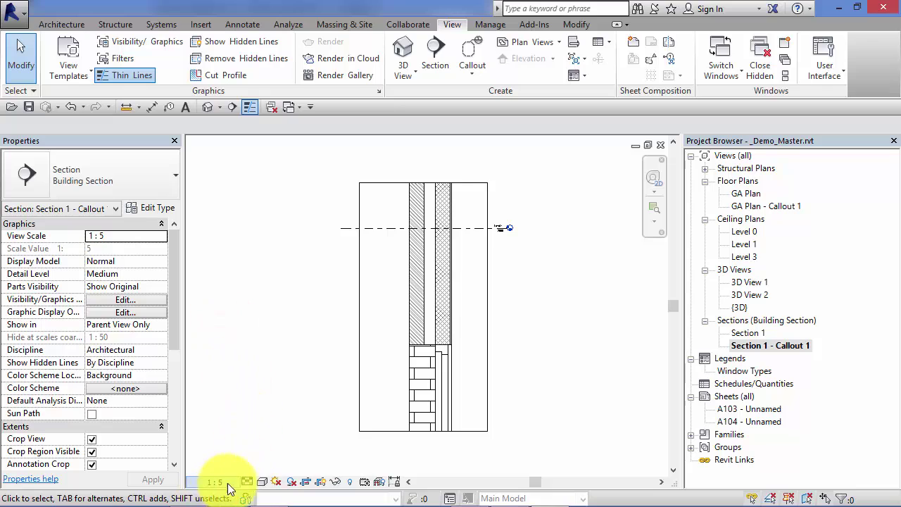
scroll(440, 388, "up", 2)
scroll(535, 380, "up", 1)
middle_click_drag(568, 393, 564, 356)
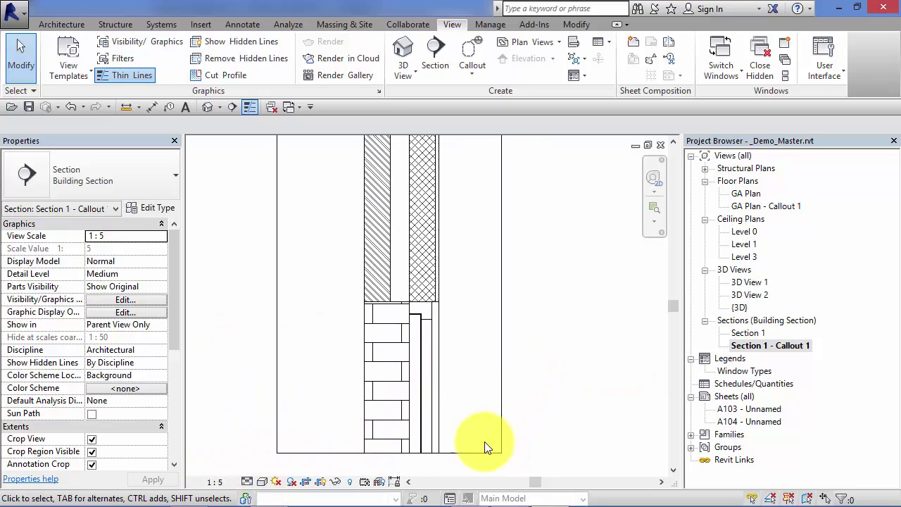
scroll(332, 312, "up", 3)
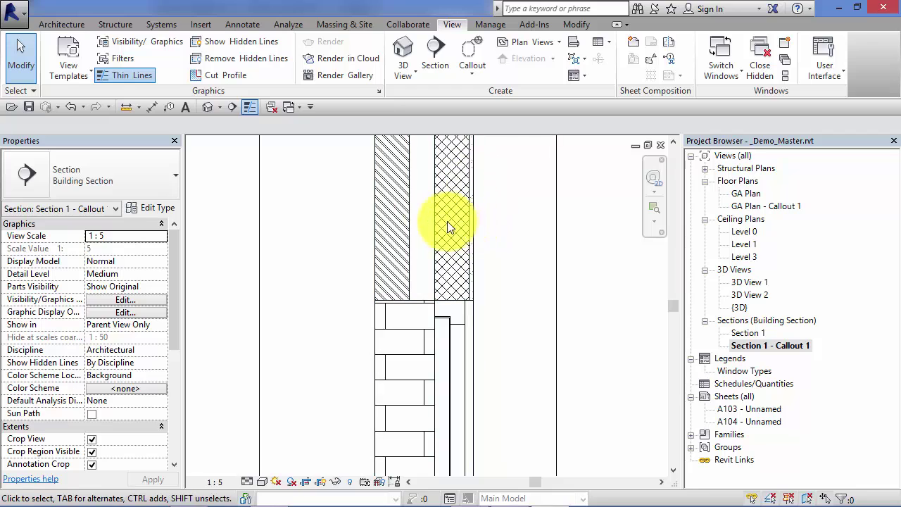
scroll(495, 296, "down", 2)
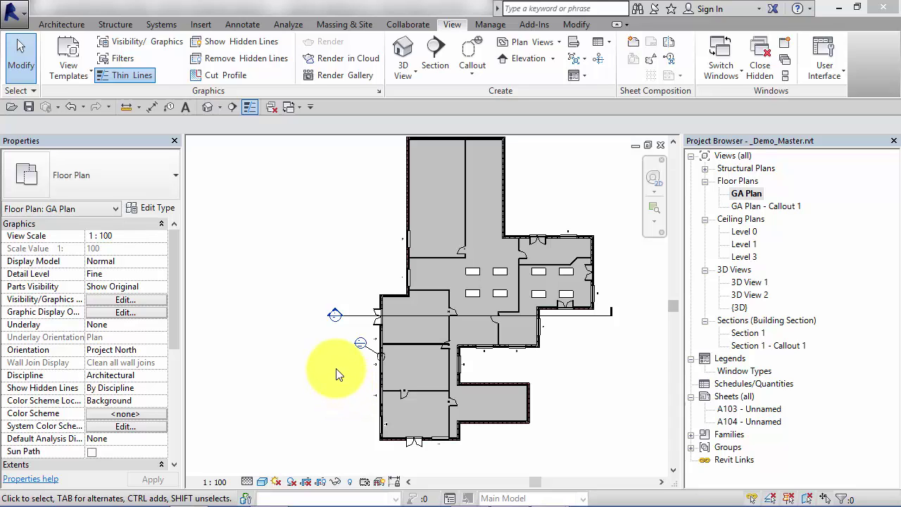
Zoom and pan GA Plan to frame the callout markers
scroll(319, 346, "up", 2)
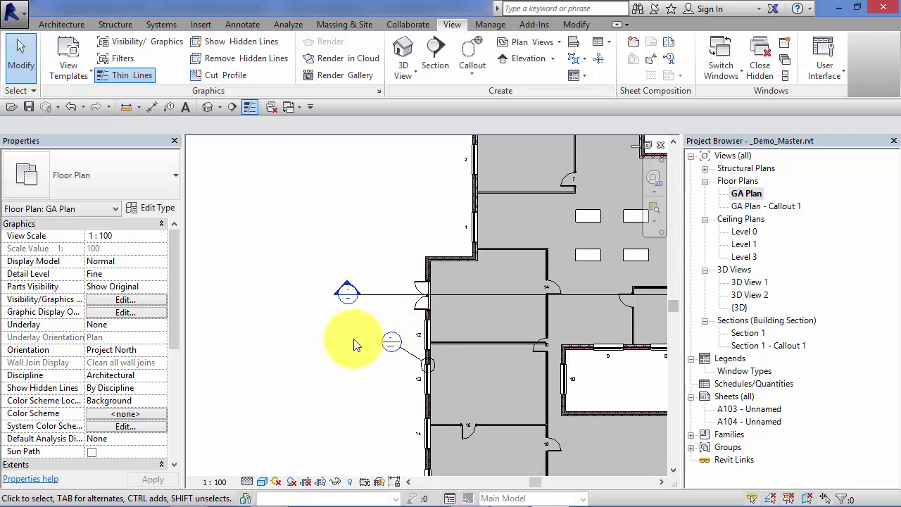
scroll(354, 345, "up", 1)
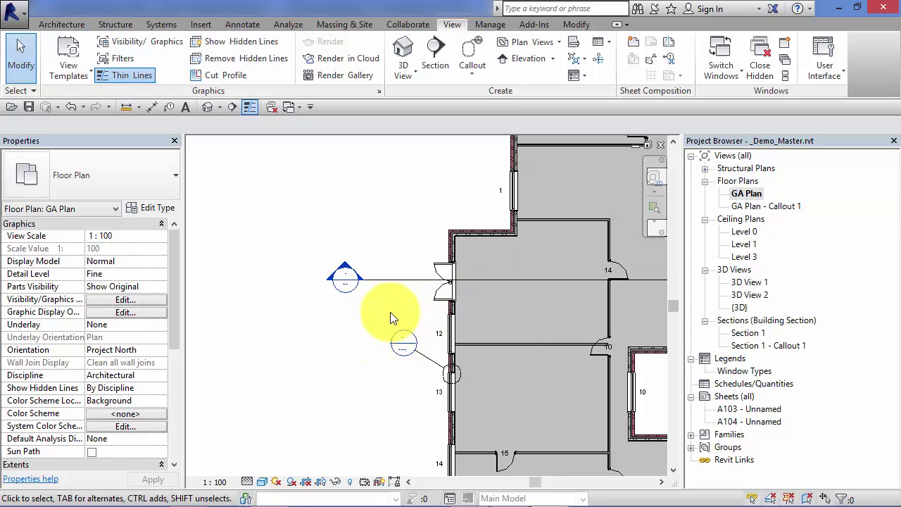
scroll(350, 306, "down", 4)
middle_click_drag(359, 384, 293, 411)
Place GA Plan and Section 1 viewports on sheet A103, then open sheet A104
double_click(760, 410)
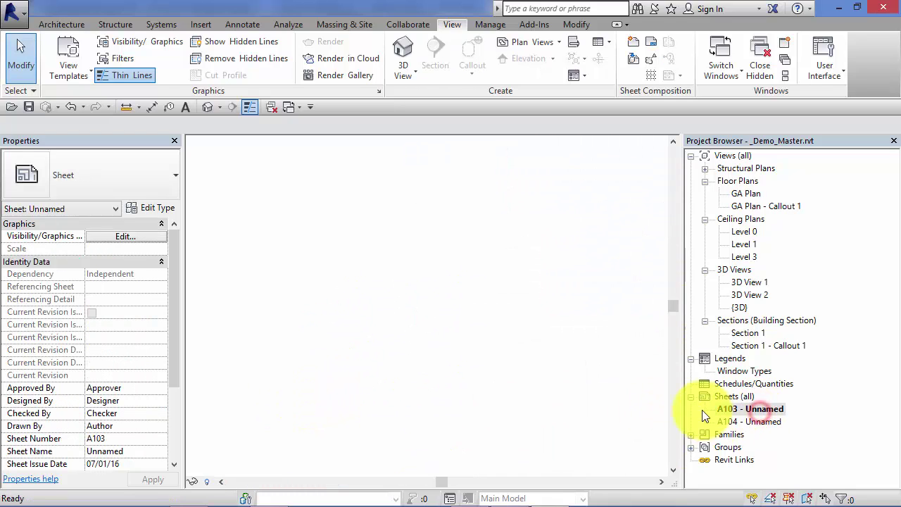
left_click_drag(750, 187, 335, 286)
left_click(342, 272)
left_click_drag(759, 336, 369, 396)
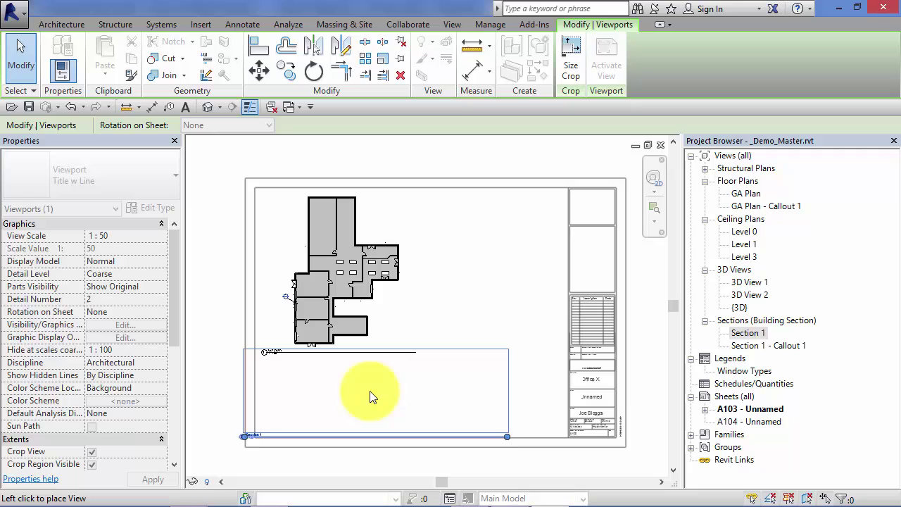
left_click(408, 391)
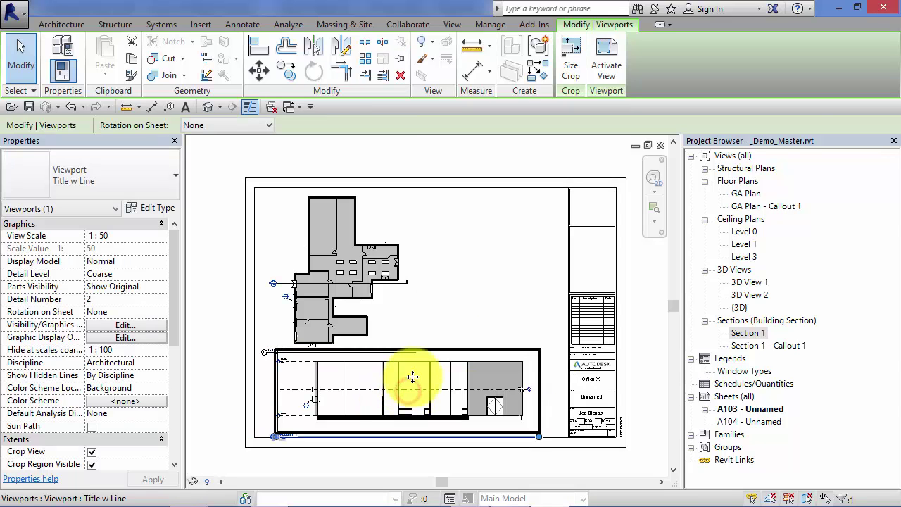
double_click(761, 422)
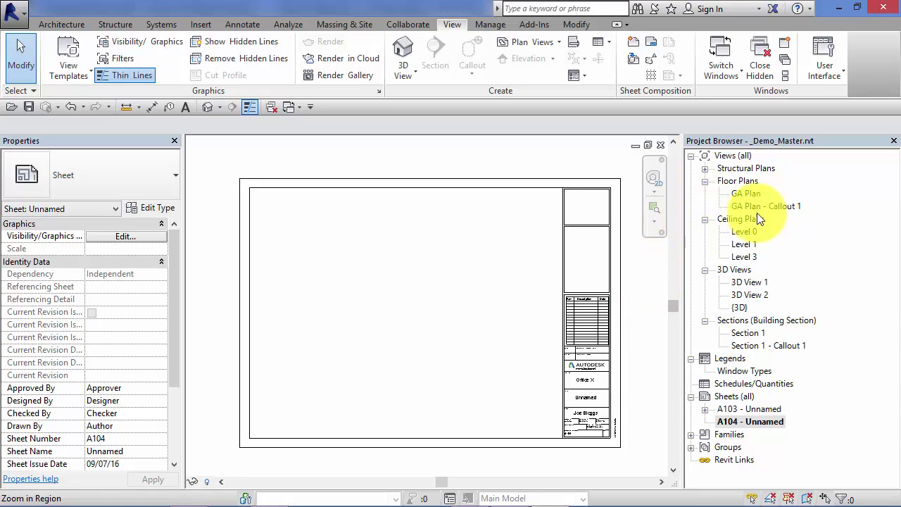
Place GA Plan - Callout 1 and Section 1 - Callout 1 viewports on sheet A104
left_click_drag(782, 209, 300, 232)
left_click(308, 237)
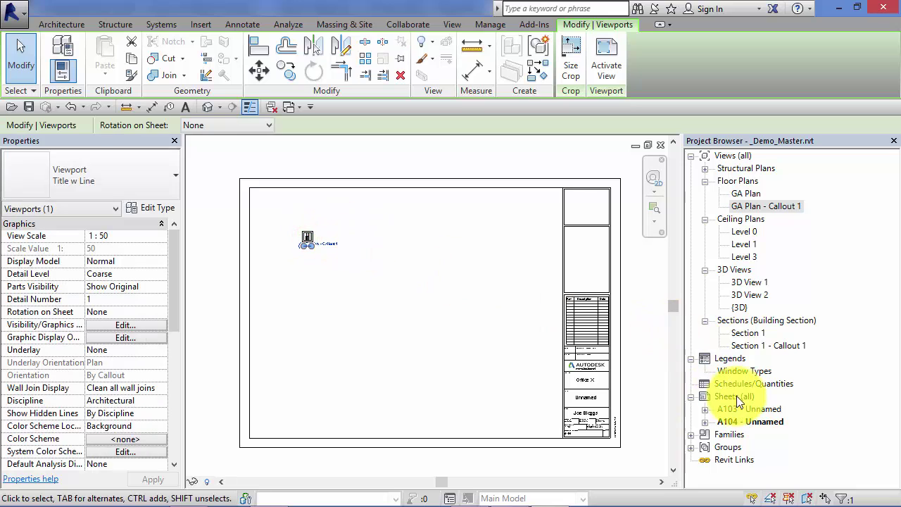
left_click(759, 346)
left_click_drag(782, 350, 364, 246)
left_click(413, 274)
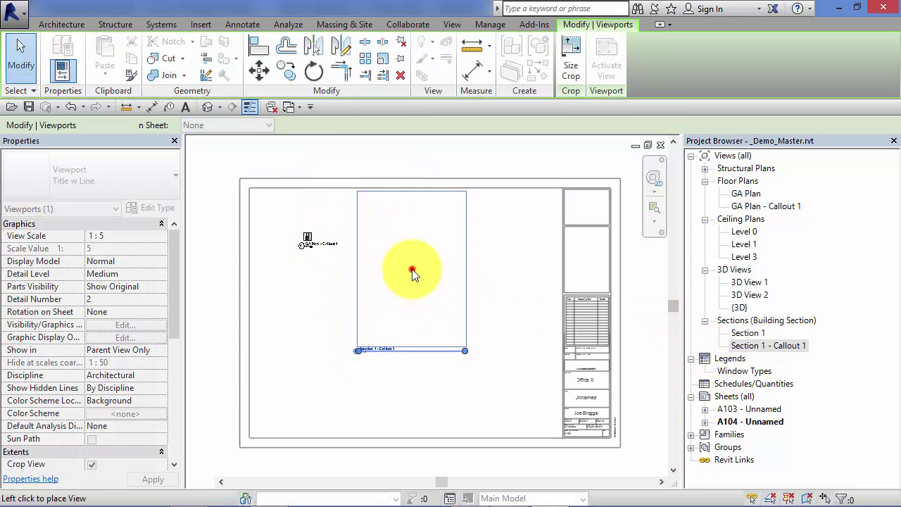
left_click(322, 279)
Zoom and pan sheet A104 to review both placed callout viewports
scroll(328, 293, "up", 3)
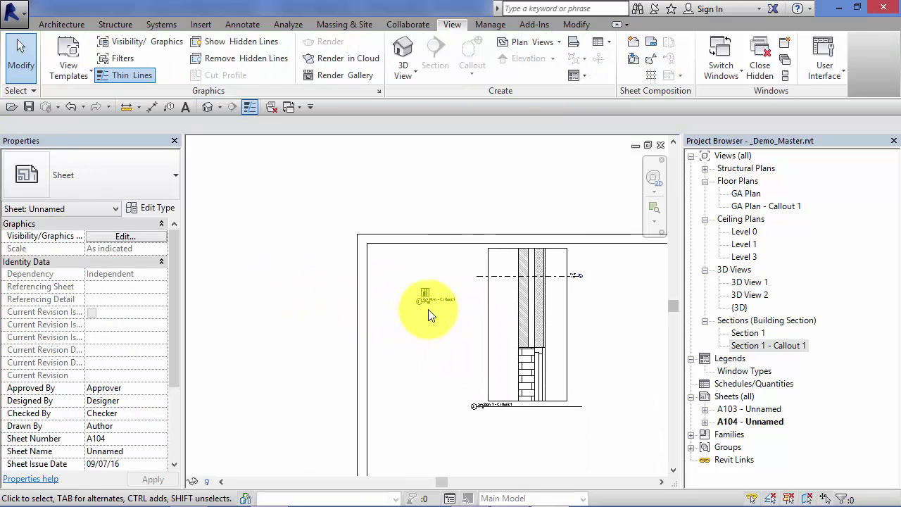
middle_click_drag(438, 343, 366, 272)
scroll(315, 295, "up", 2)
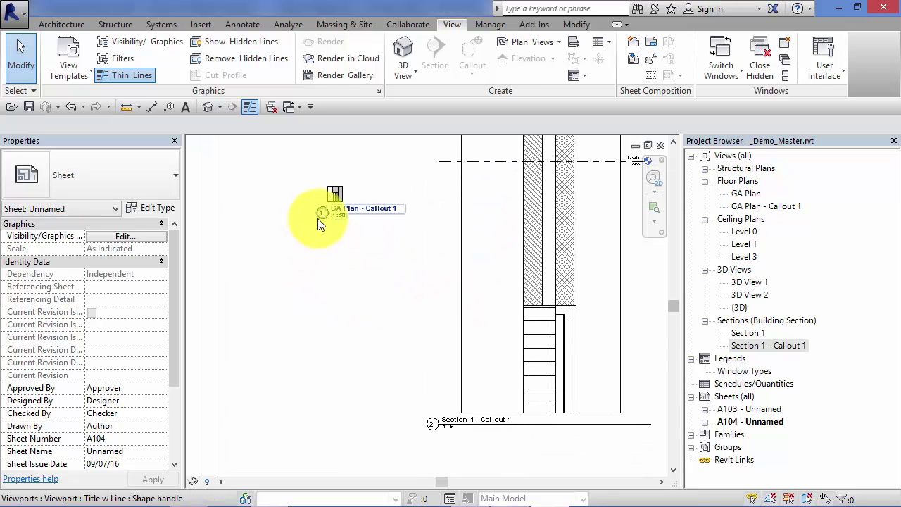
scroll(319, 219, "up", 1)
scroll(436, 378, "down", 1)
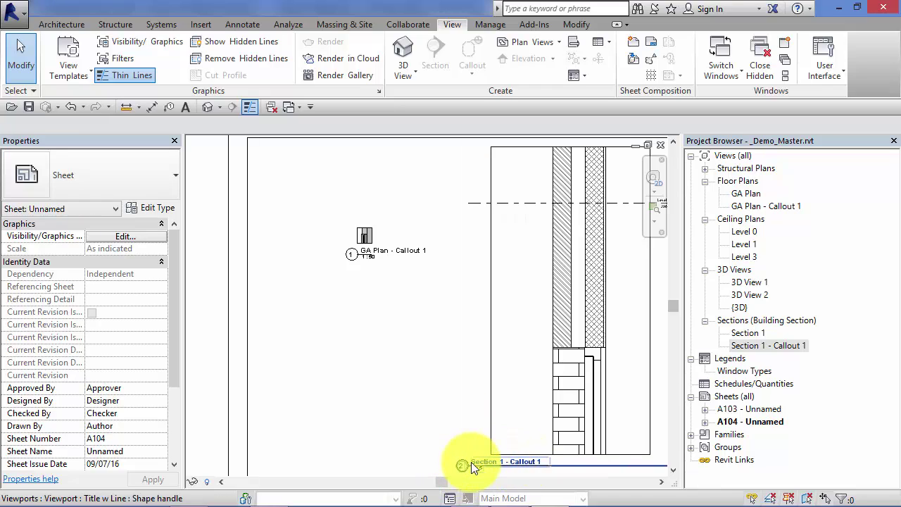
left_click(496, 463)
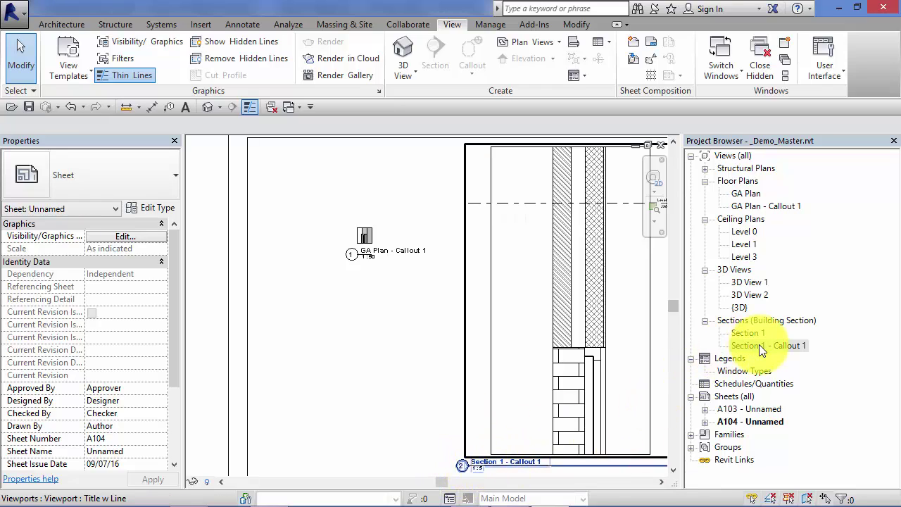
key("Escape")
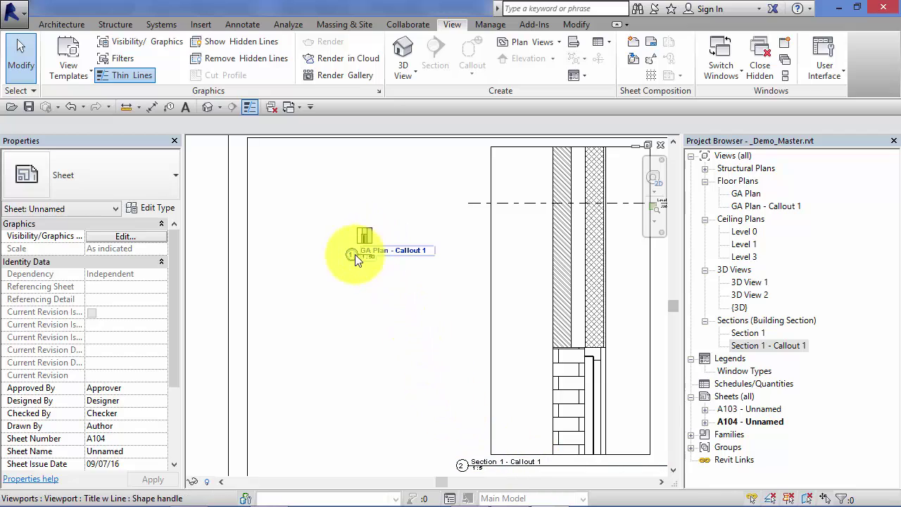
scroll(373, 264, "up", 3)
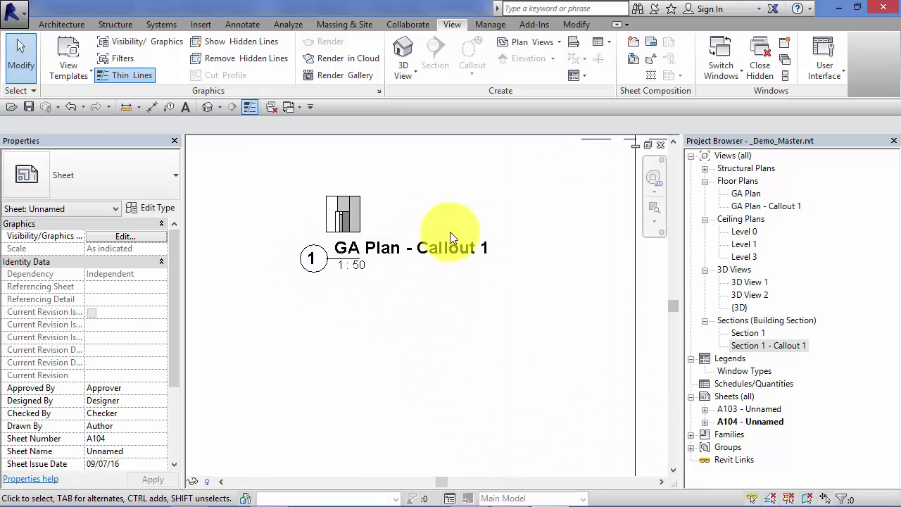
scroll(359, 301, "down", 5)
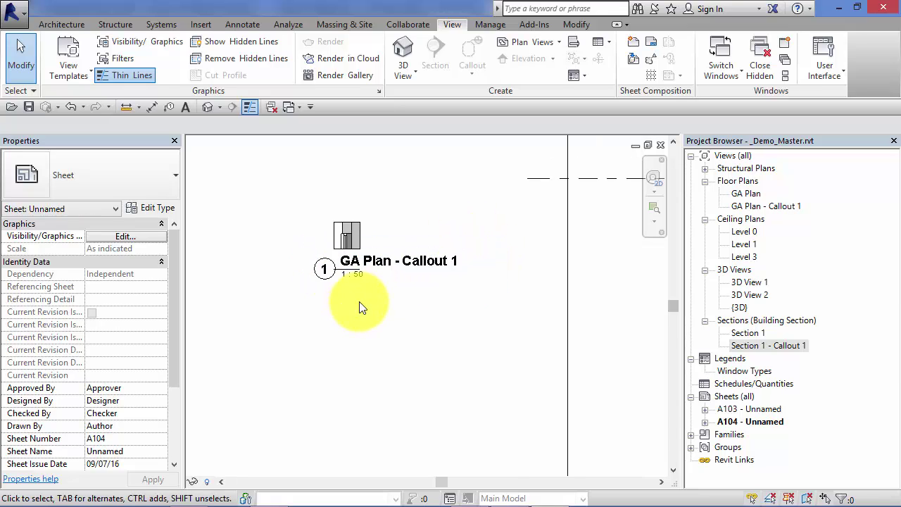
middle_click_drag(372, 329, 365, 348)
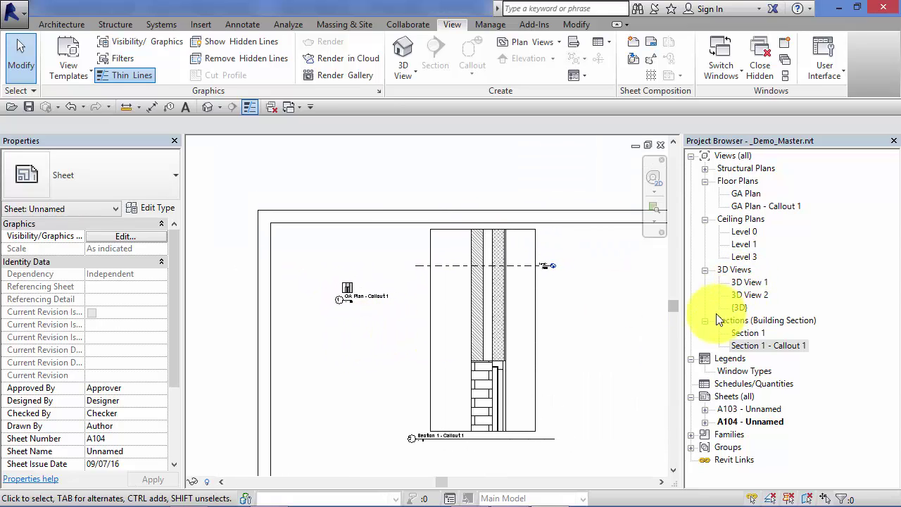
Zoom to the callout tags on sheet A103 and cross-check the details on sheet A104
double_click(765, 410)
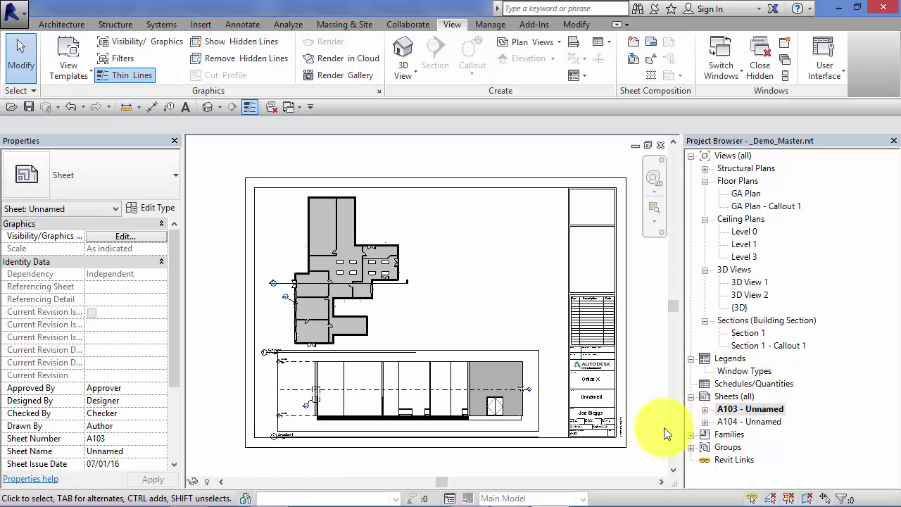
scroll(226, 329, "up", 8)
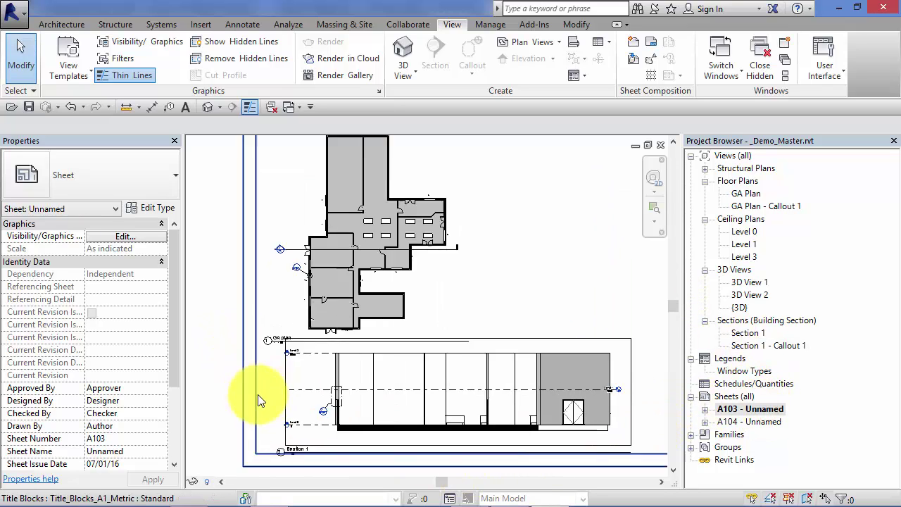
scroll(279, 256, "up", 5)
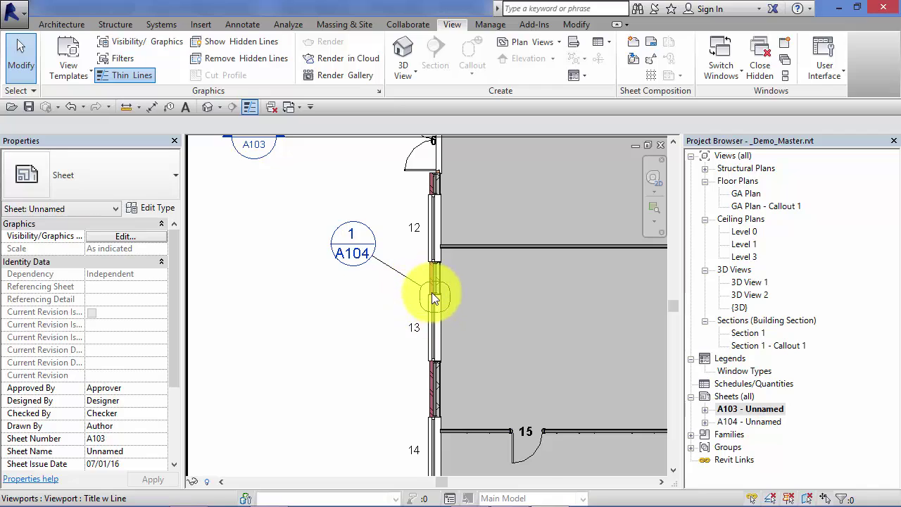
scroll(432, 292, "up", 1)
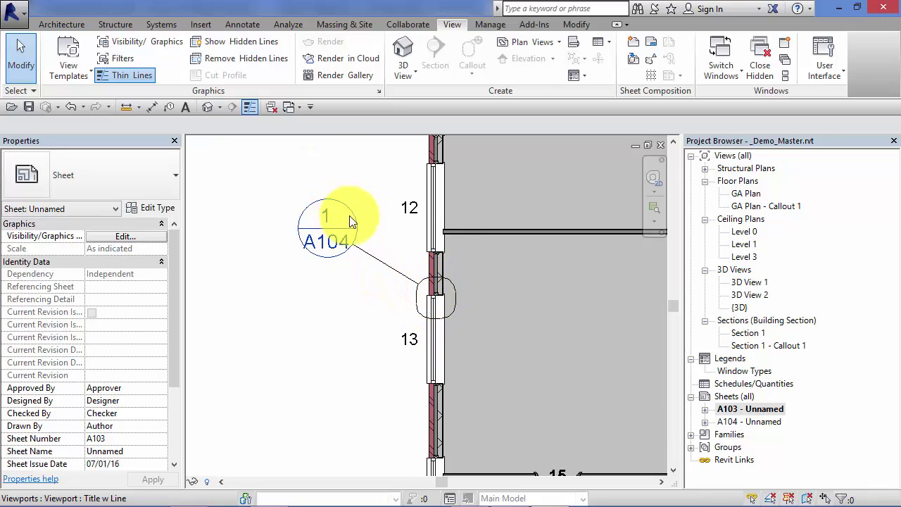
scroll(329, 296, "down", 3)
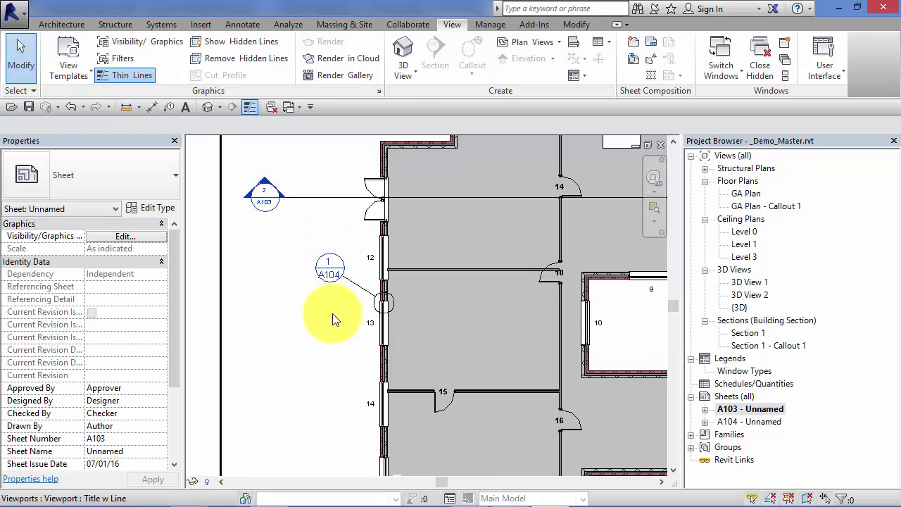
middle_click_drag(328, 316, 380, 145)
scroll(500, 465, "up", 5)
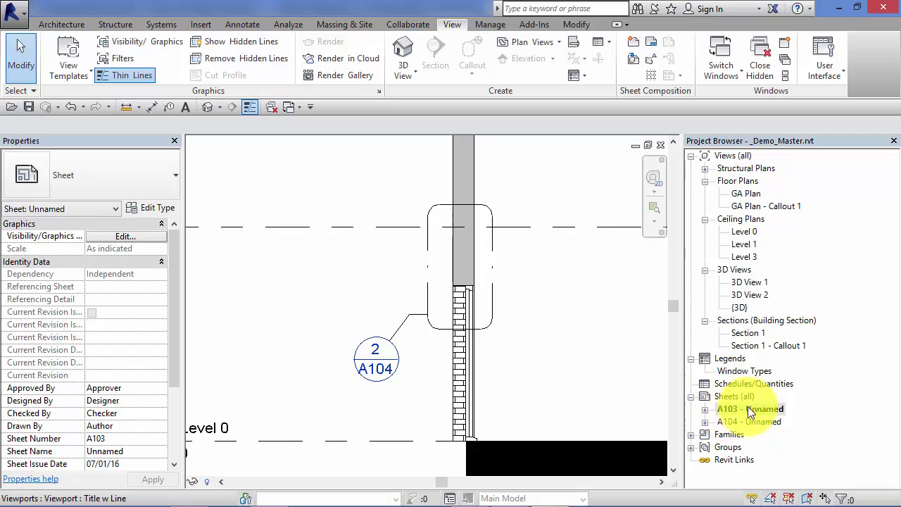
double_click(753, 421)
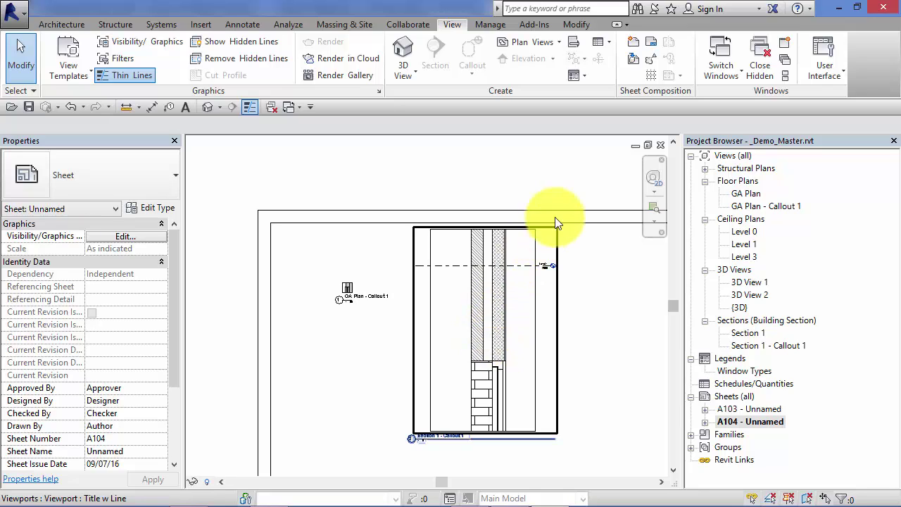
double_click(739, 410)
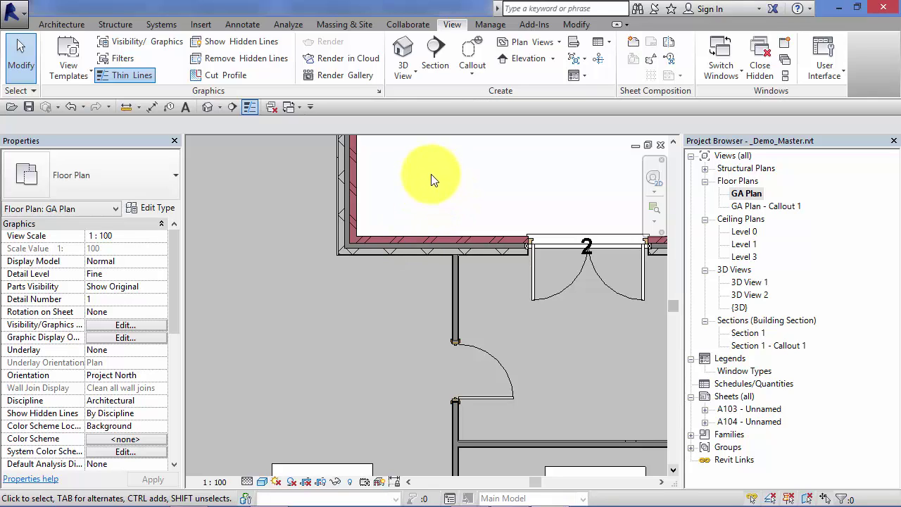
Start a sketched callout using the Sketch option under View > Callout
left_click(455, 23)
left_click(471, 73)
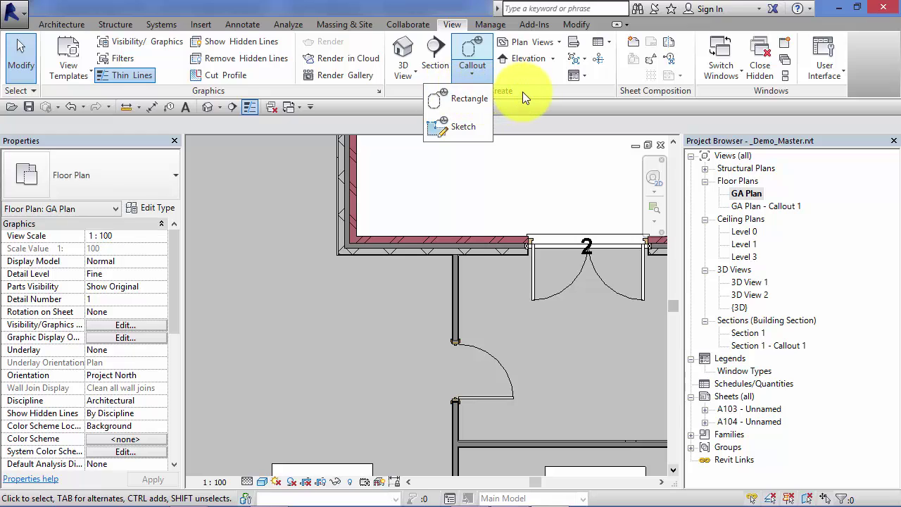
left_click(462, 126)
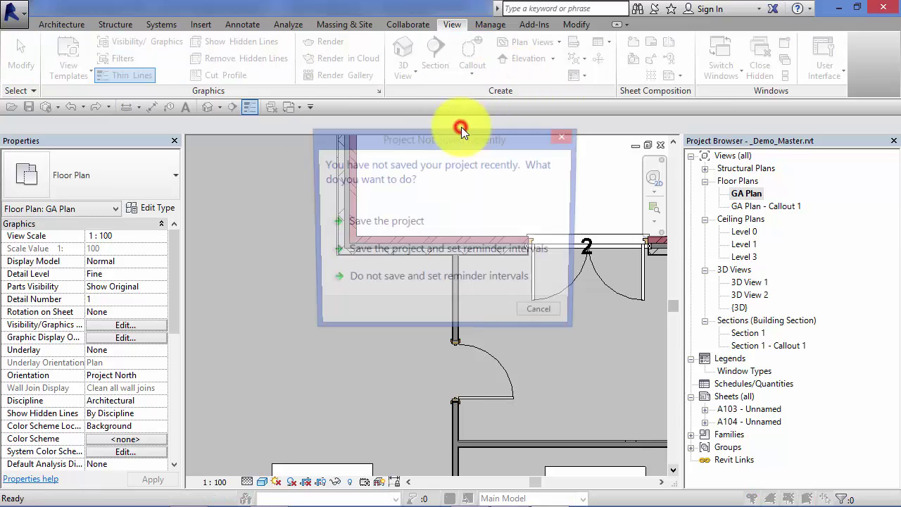
Dismiss the save reminder and draw a closed eight-line T-shaped loop around the wall junction
left_click(545, 315)
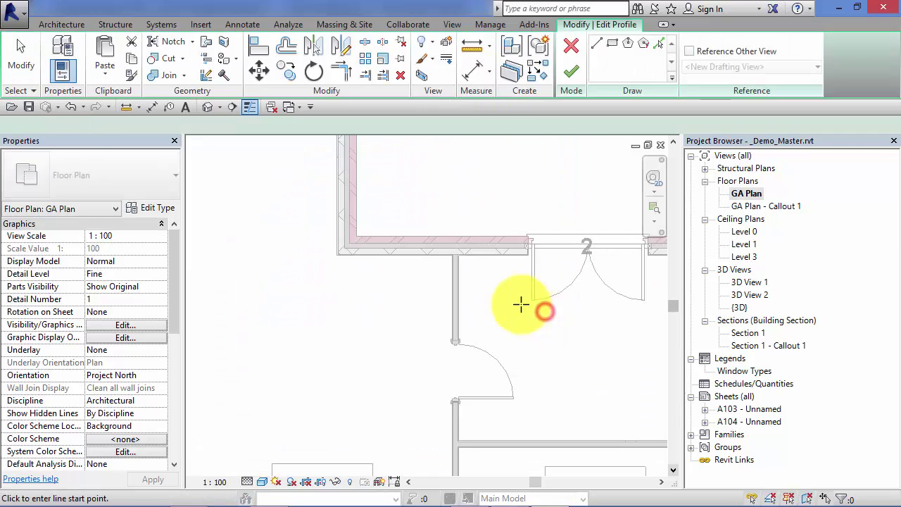
middle_click_drag(425, 286, 364, 328)
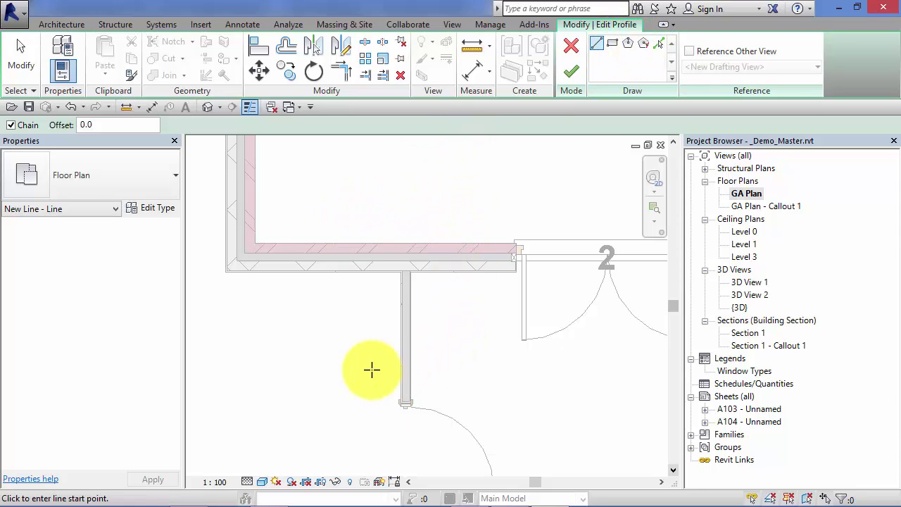
left_click(597, 42)
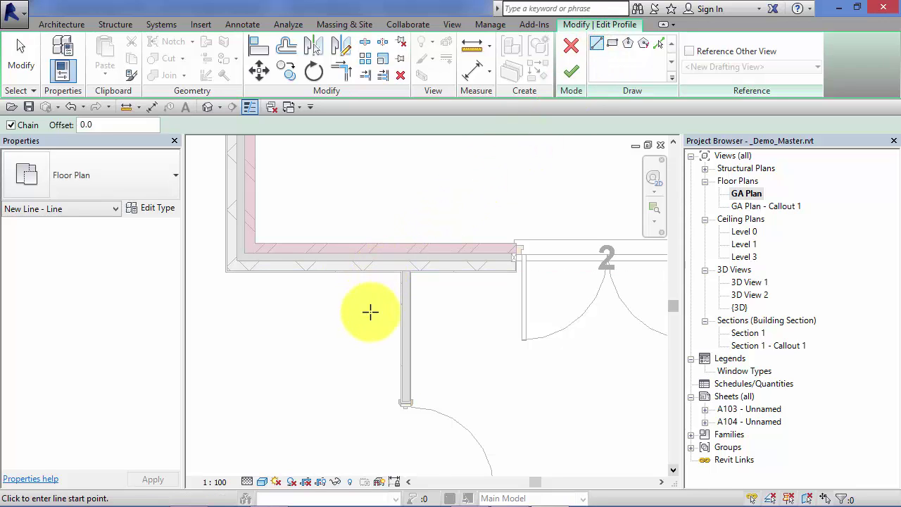
left_click(320, 223)
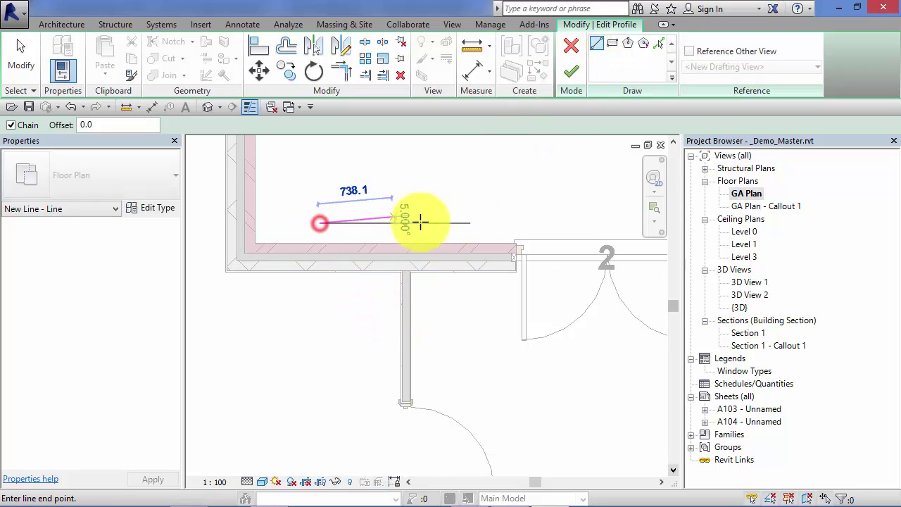
left_click(471, 223)
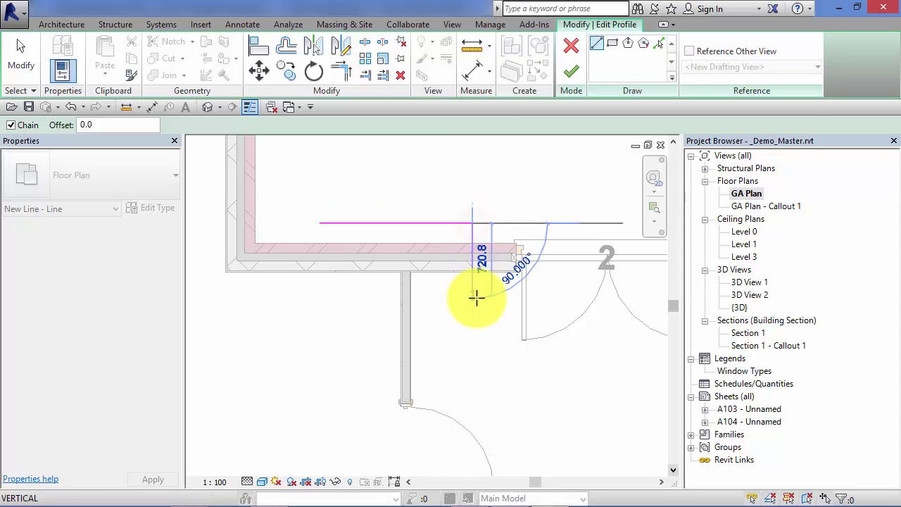
left_click(471, 295)
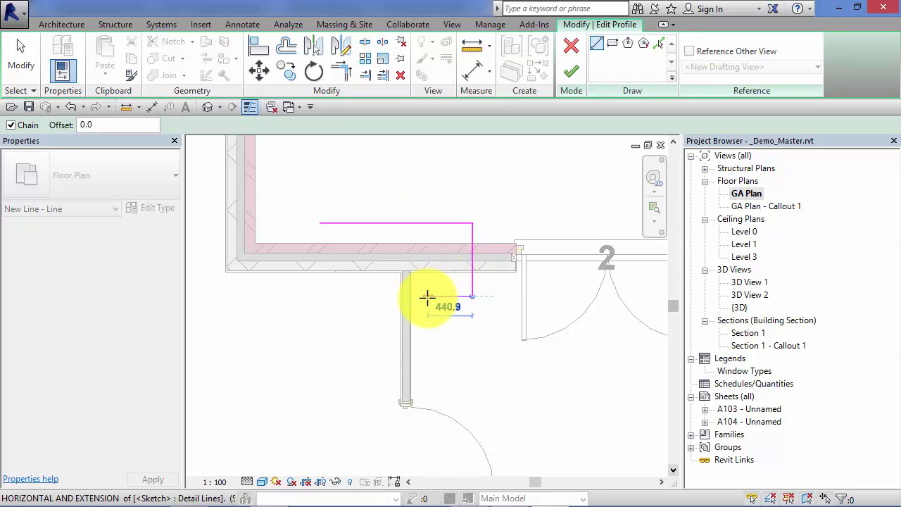
left_click(428, 297)
left_click(428, 374)
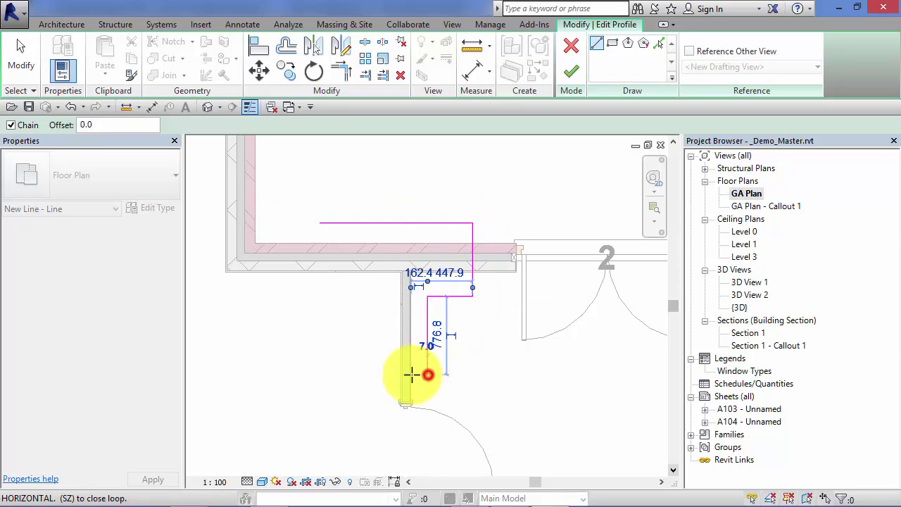
left_click(374, 374)
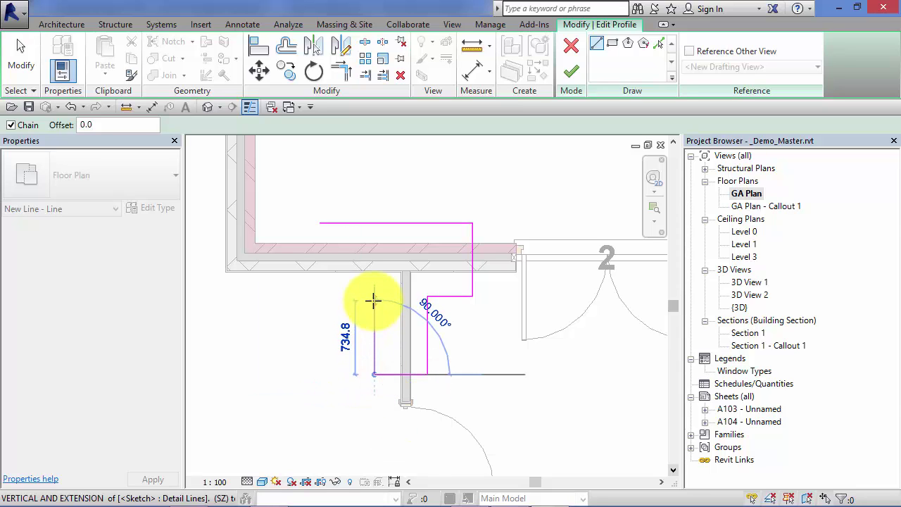
left_click(374, 297)
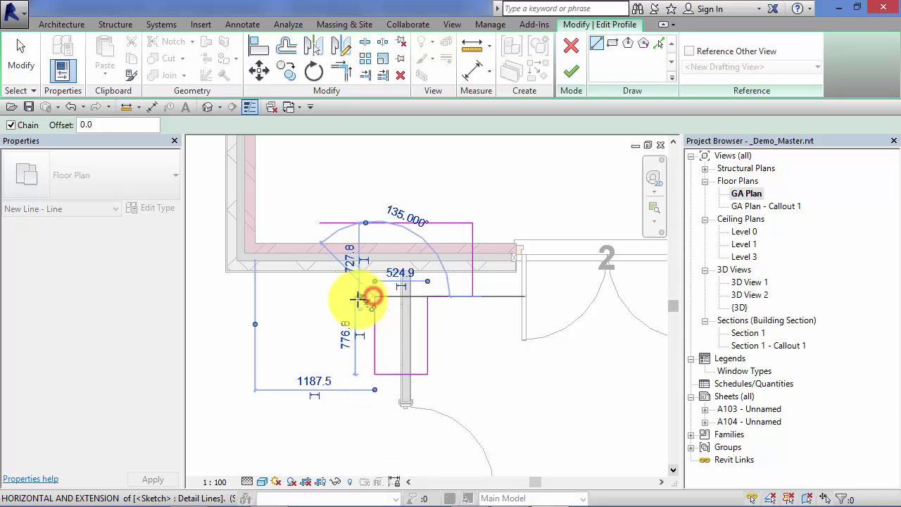
left_click(319, 296)
left_click(320, 223)
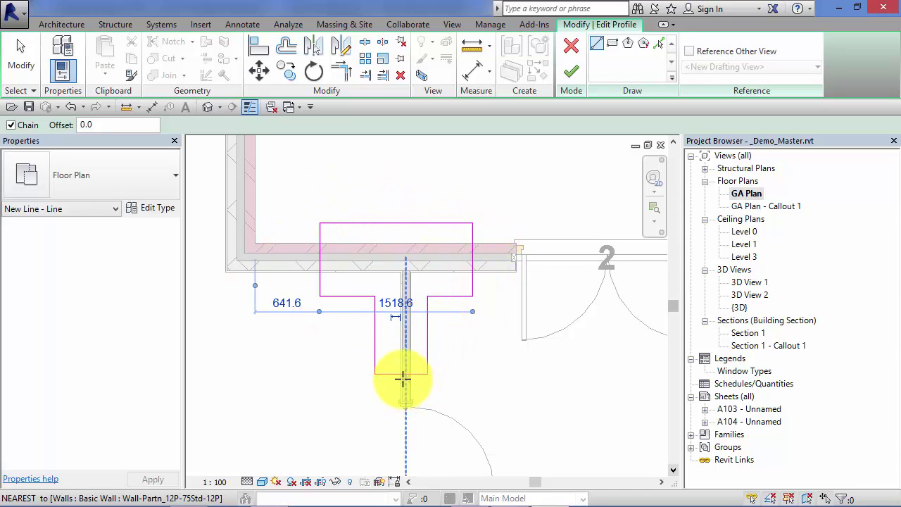
Finish the sketched callout and set the GA Plan view scale to 1 : 20
left_click(570, 71)
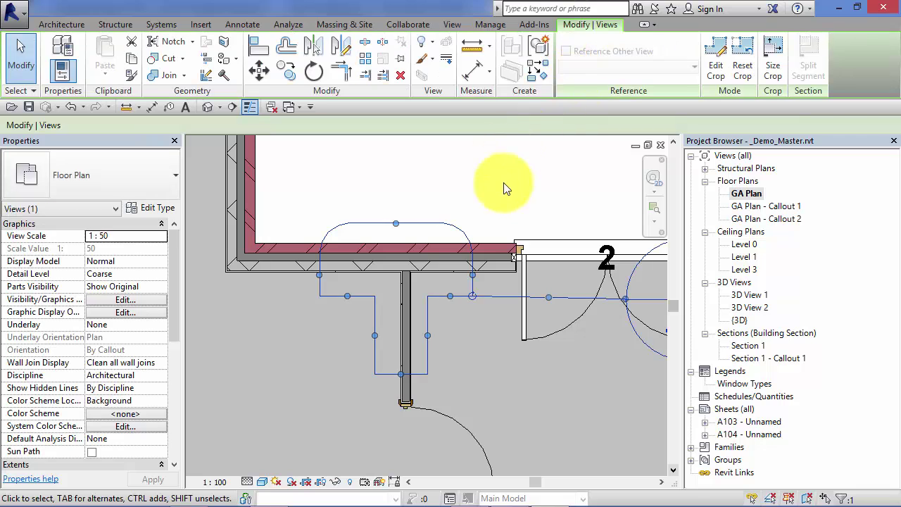
left_click(498, 204)
scroll(424, 247, "up", 4)
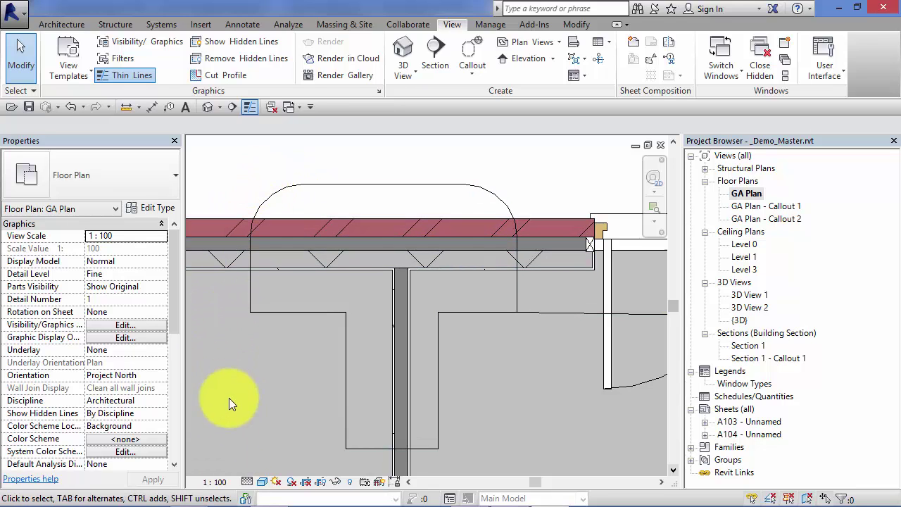
left_click(215, 482)
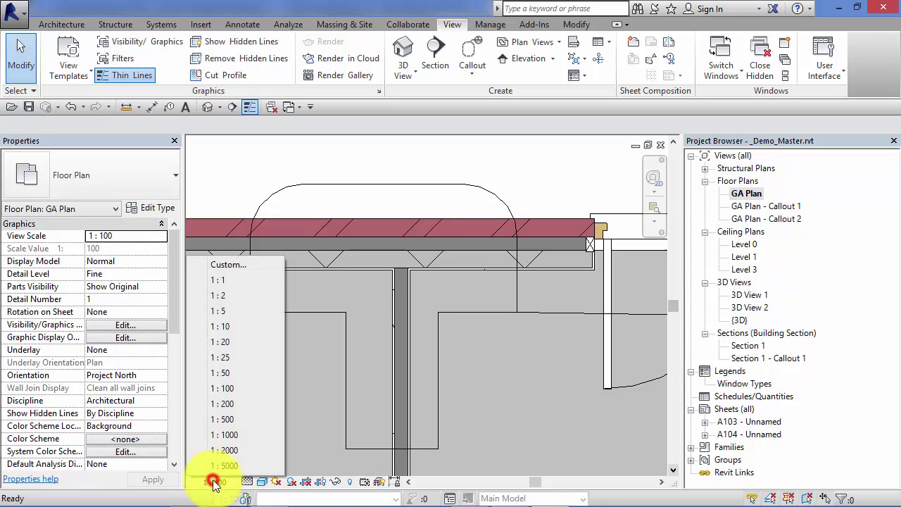
left_click(240, 342)
Select the T-junction callout and drag its head up above the wall
scroll(233, 171, "up", 6)
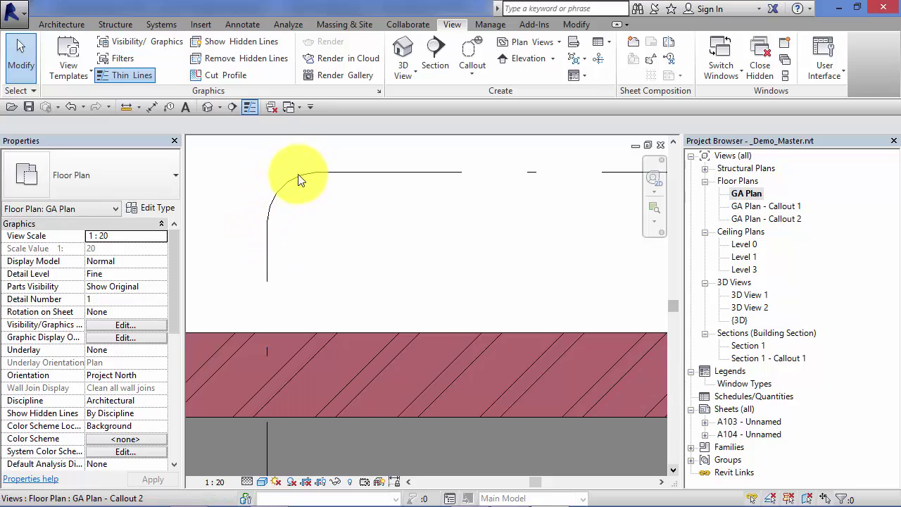
scroll(266, 303, "down", 3)
scroll(266, 301, "down", 4)
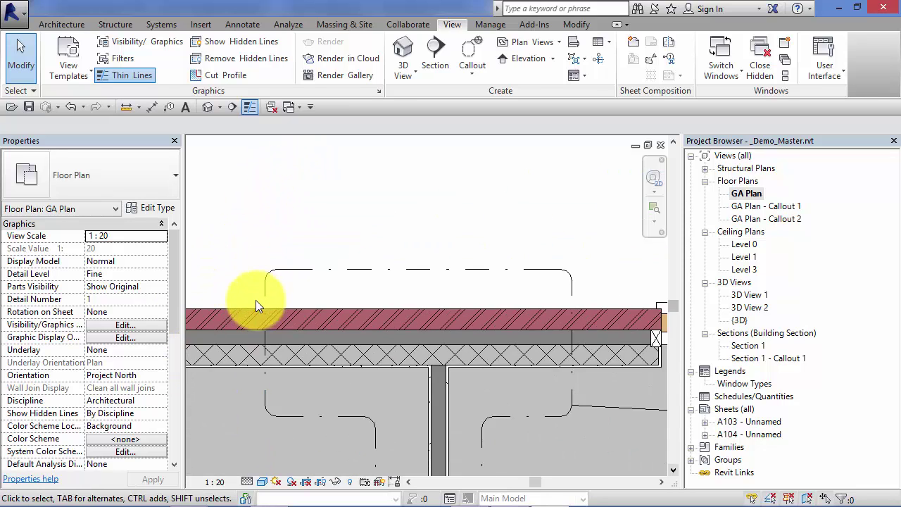
middle_click_drag(354, 302, 315, 254)
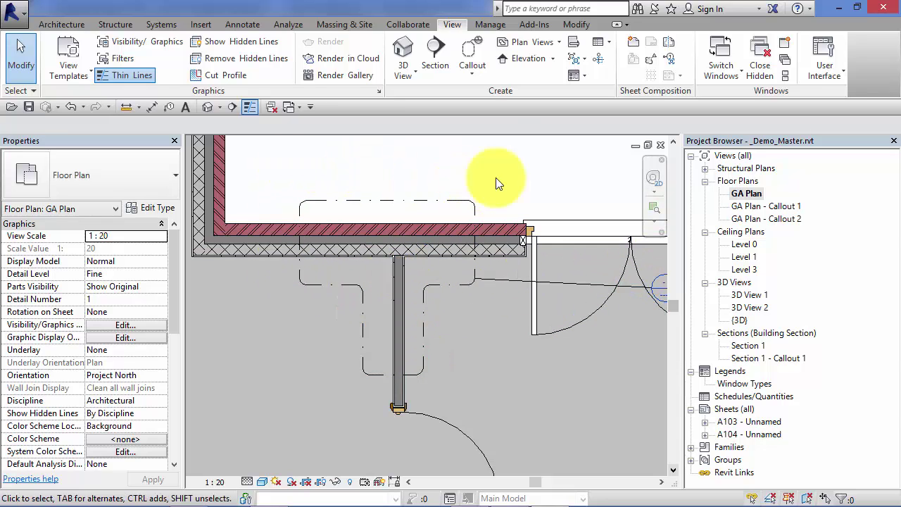
scroll(446, 185, "down", 3)
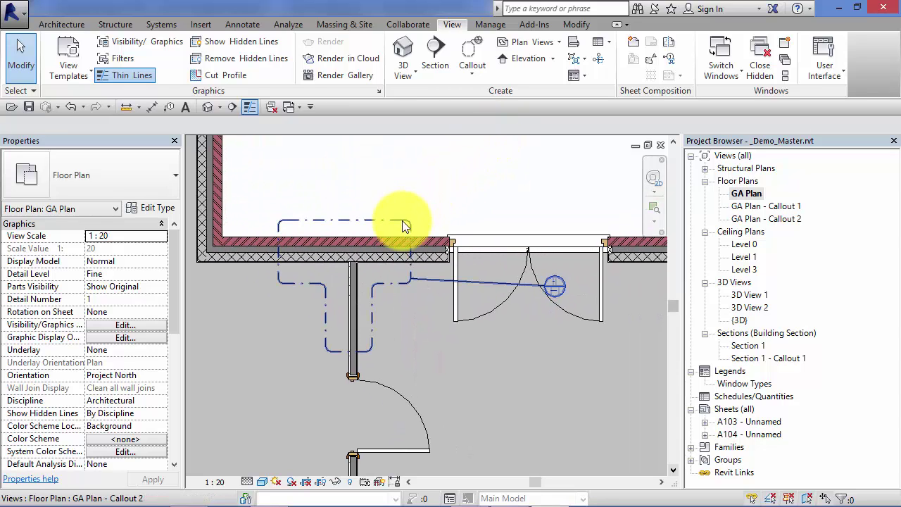
left_click(402, 220)
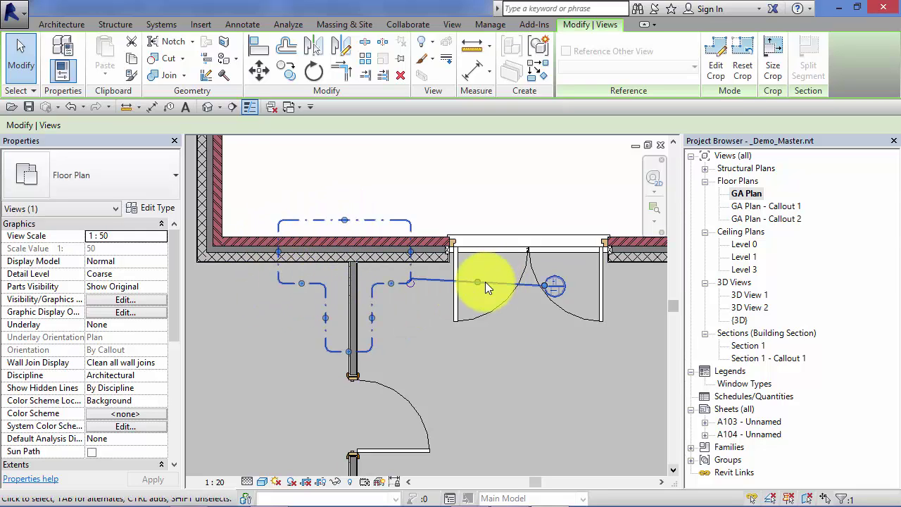
left_click_drag(543, 284, 315, 178)
left_click(416, 196)
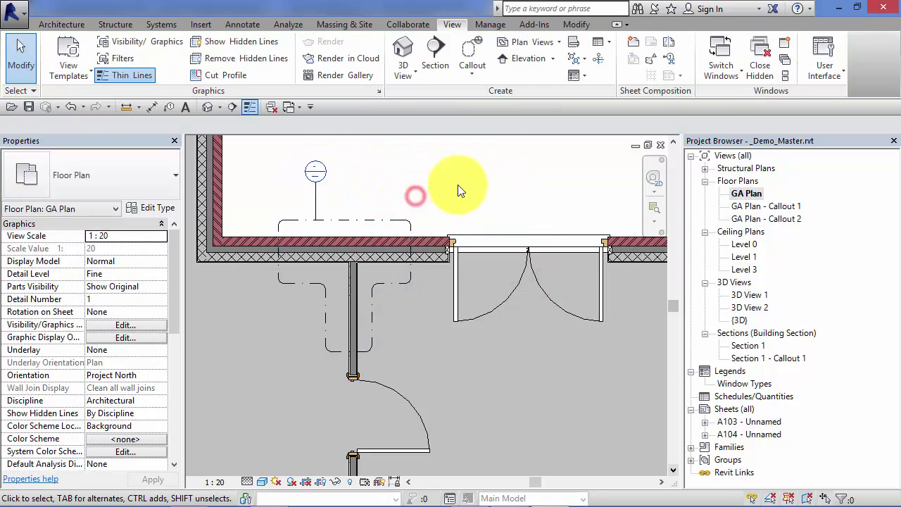
Open GA Plan - Callout 2, centre the T-junction, and check its view scale list
double_click(788, 218)
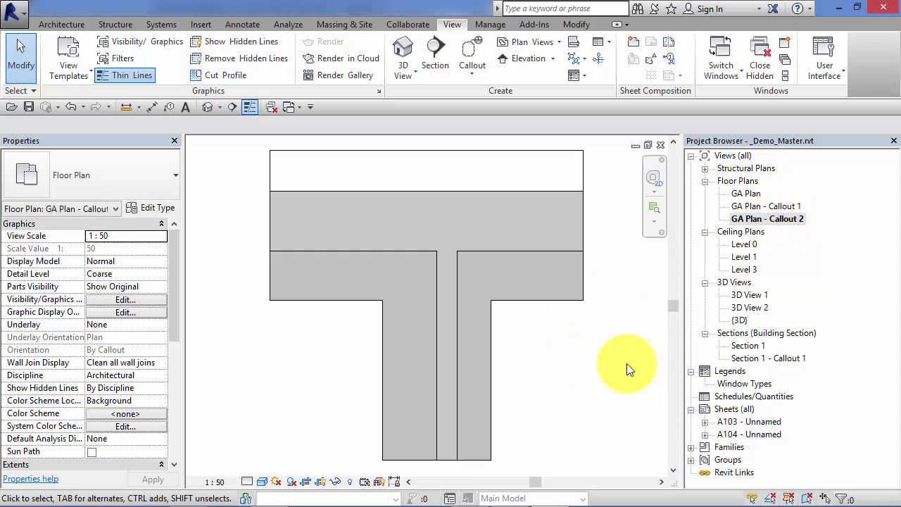
scroll(629, 363, "down", 2)
middle_click_drag(630, 358, 547, 335)
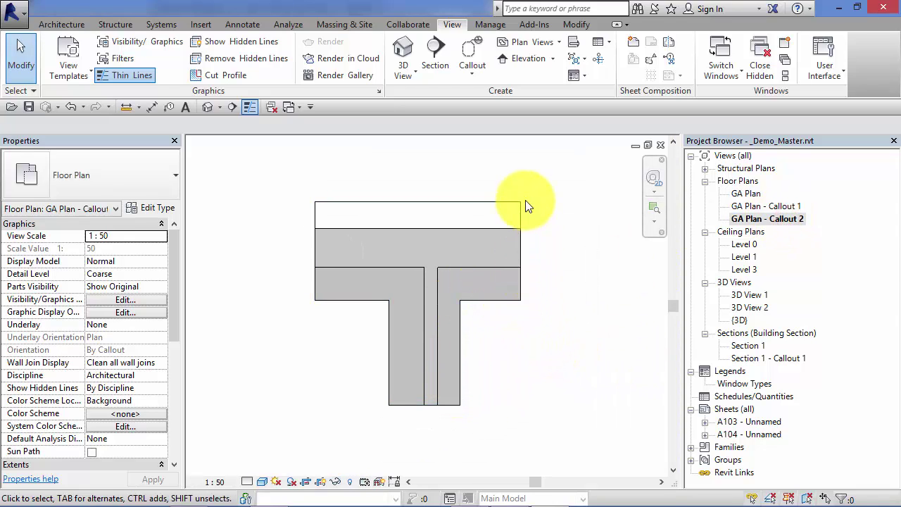
left_click(214, 482)
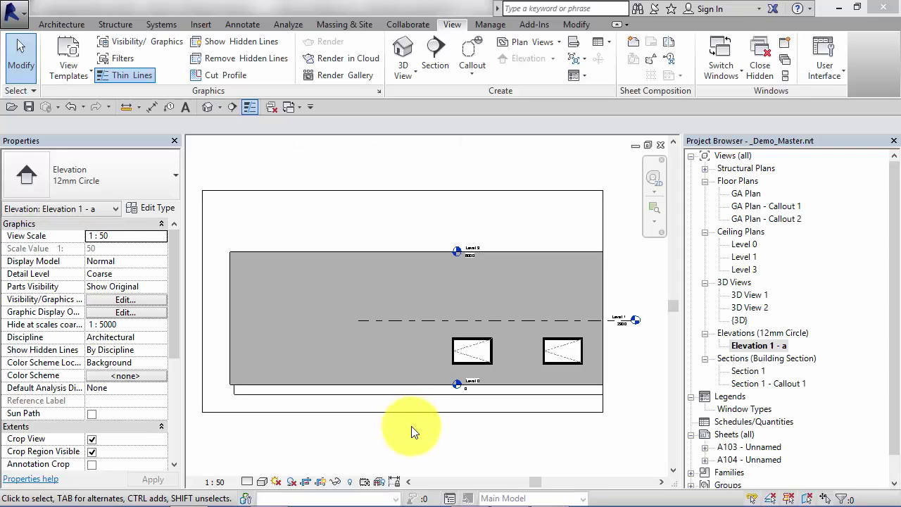
In GA Plan, box the wall corner with a callout, creating GA Plan - Callout 3
double_click(748, 195)
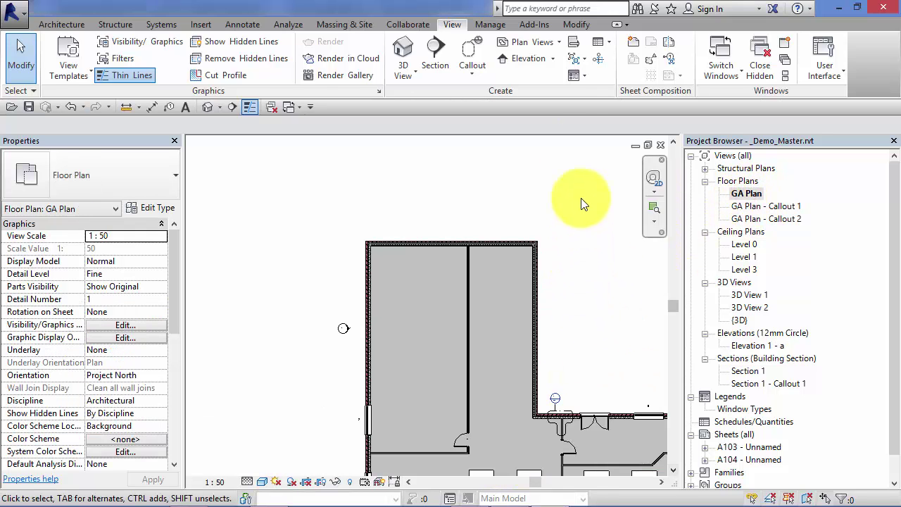
left_click(473, 64)
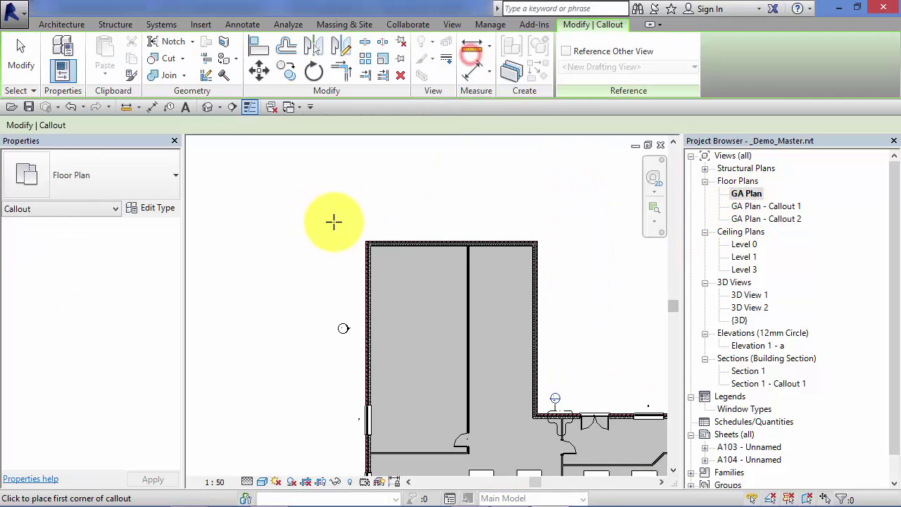
left_click(358, 232)
left_click(381, 266)
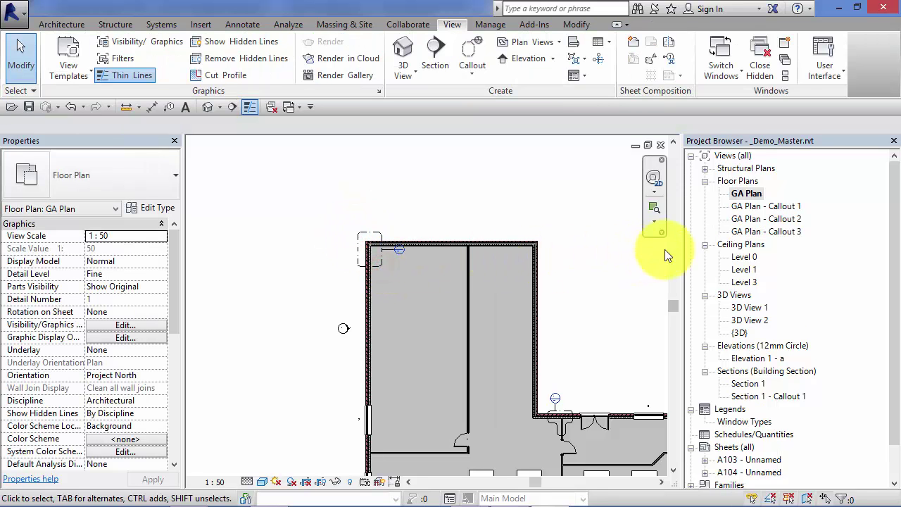
In Section 1, box the lower wall with a callout, creating Section 1 - Callout 2
double_click(743, 384)
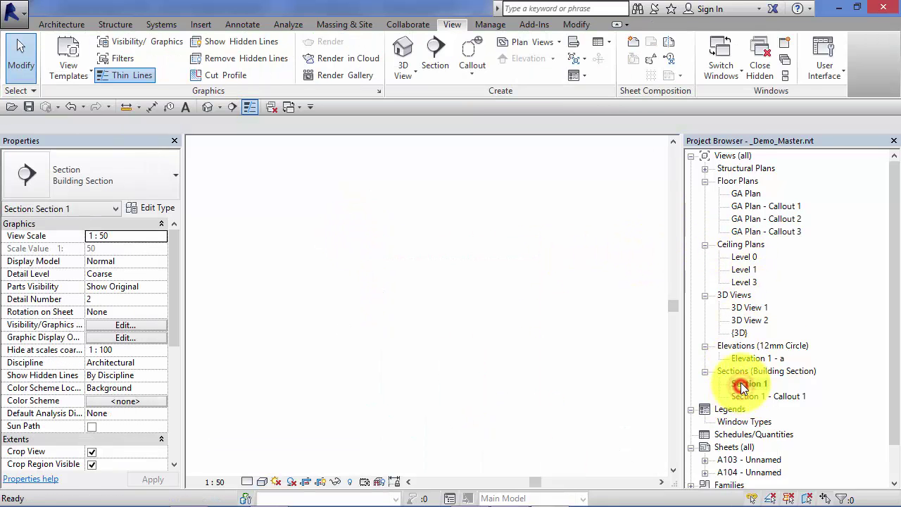
middle_click_drag(508, 302, 387, 348)
left_click(470, 53)
middle_click_drag(345, 232, 412, 421)
left_click(327, 302)
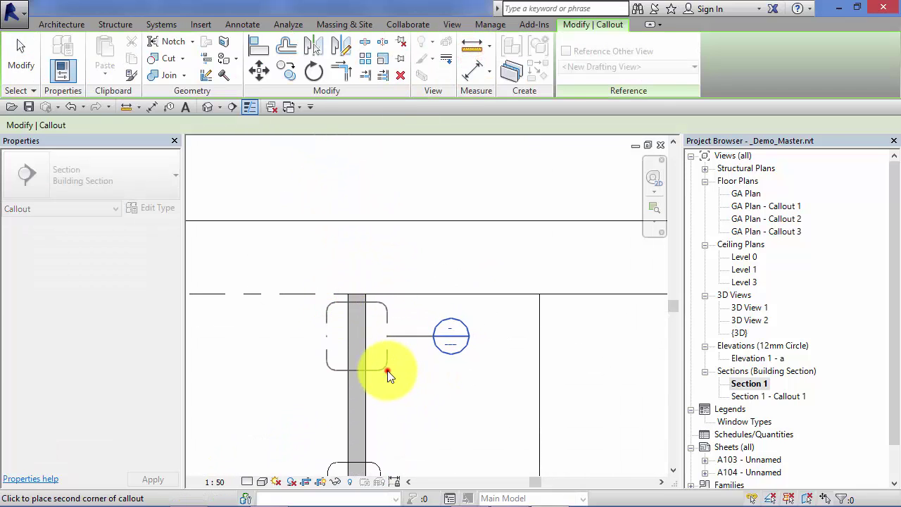
left_click(387, 370)
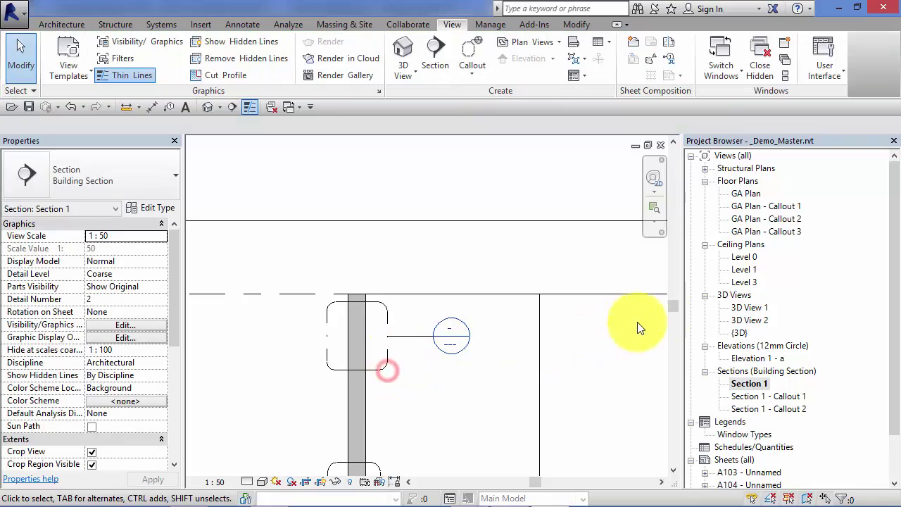
Open Elevation 1 - a, zoom to fit, and box the left window with a callout
double_click(752, 358)
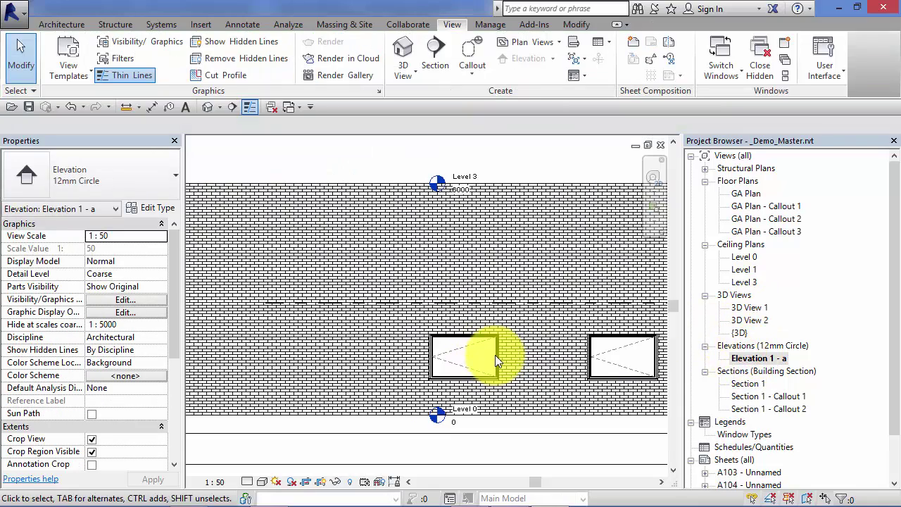
key("z")
key("f")
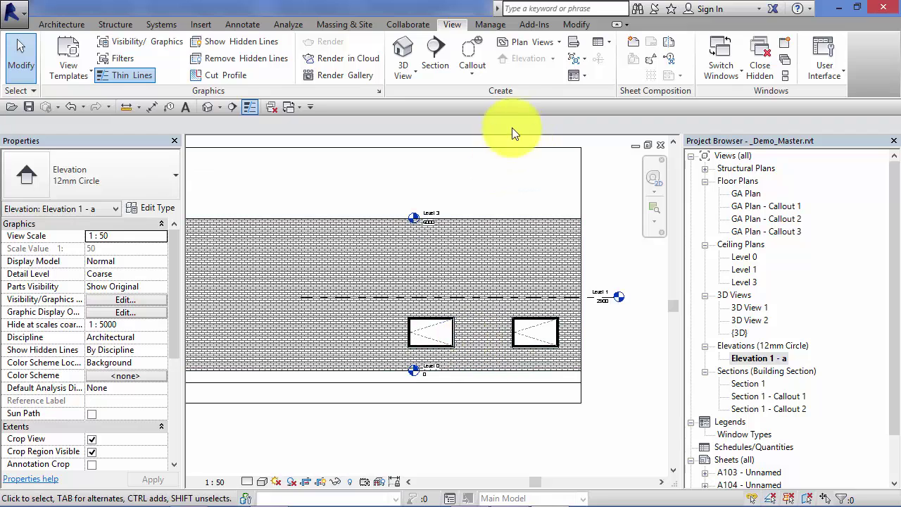
left_click(464, 51)
left_click(392, 305)
left_click(463, 360)
key("Escape")
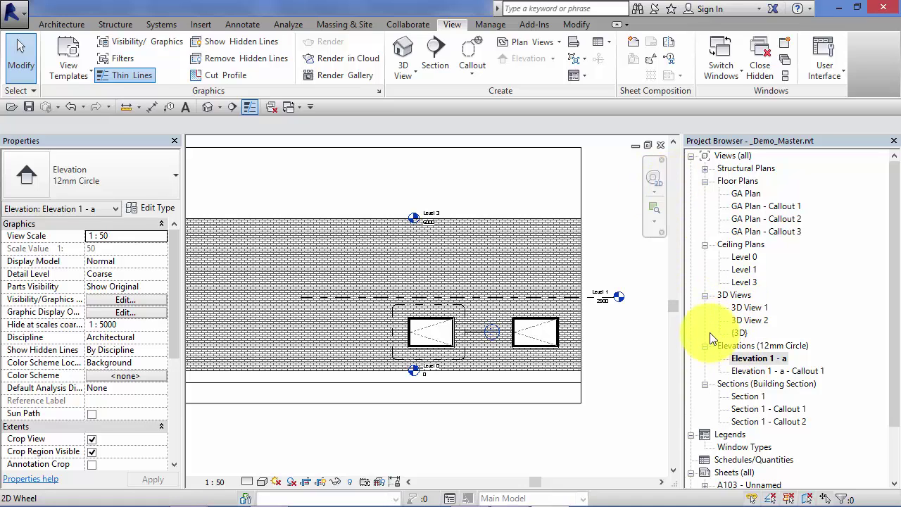
In Elevation 1 - a - Callout 1, box the window's top-left corner and raise the callout head
double_click(746, 370)
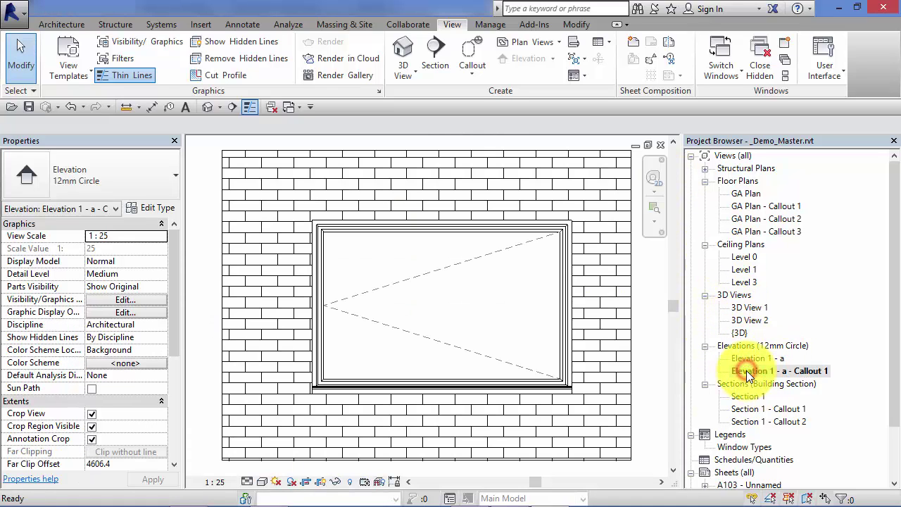
middle_click_drag(564, 408, 581, 403)
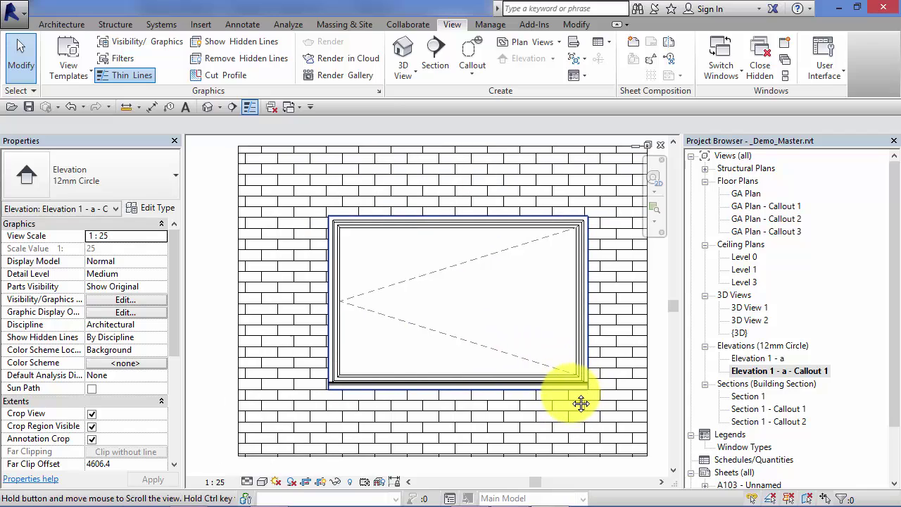
left_click(469, 48)
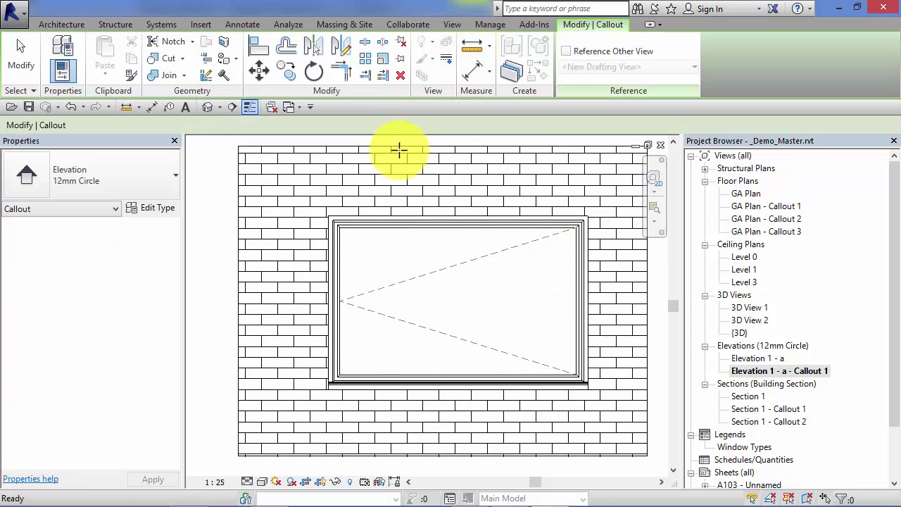
left_click(307, 205)
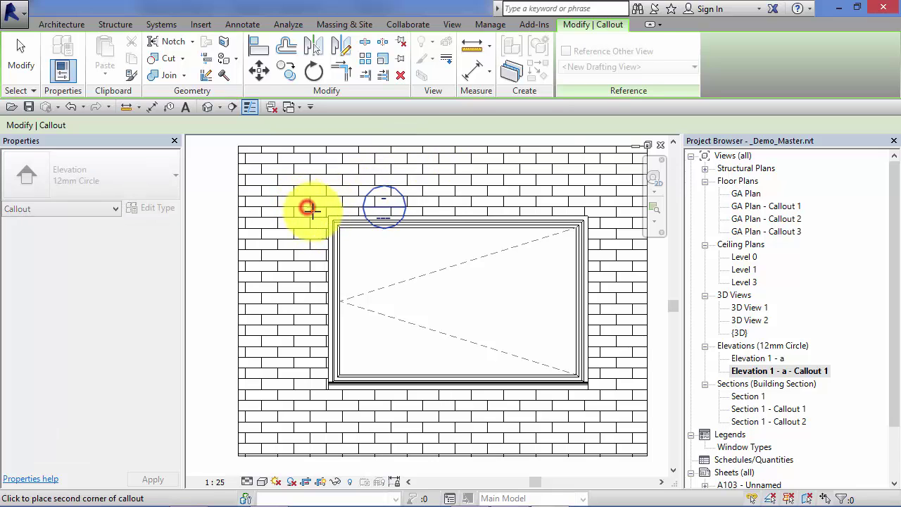
left_click(367, 257)
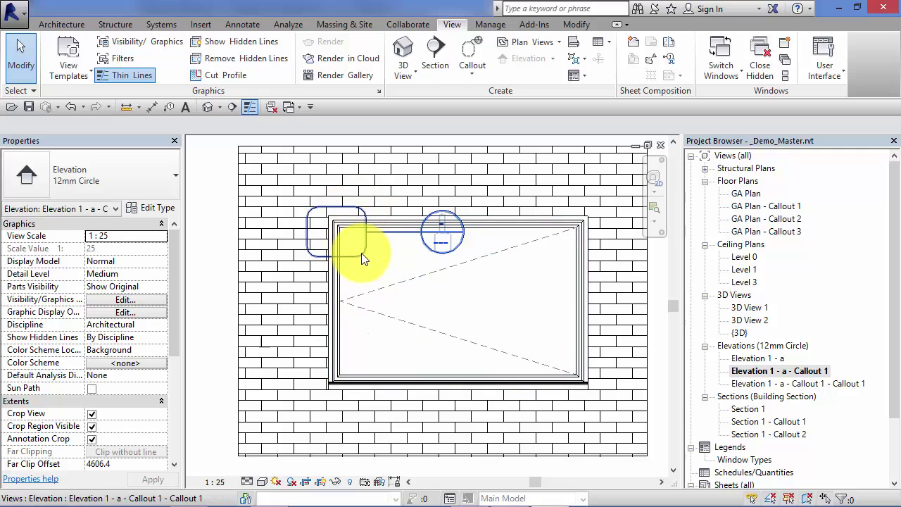
left_click_drag(361, 253, 398, 193)
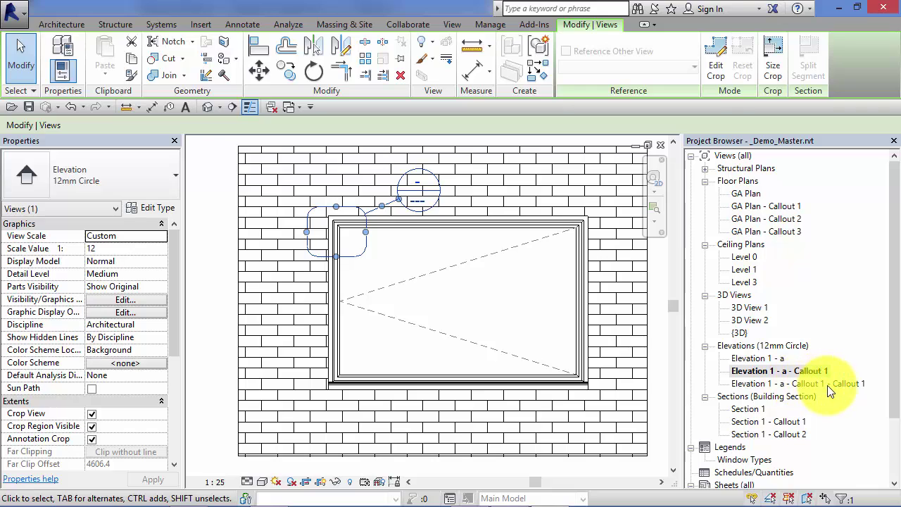
Open Elevation 1 - a - Callout 1 - Callout 1, zoom out, and deselect its crop region
double_click(856, 384)
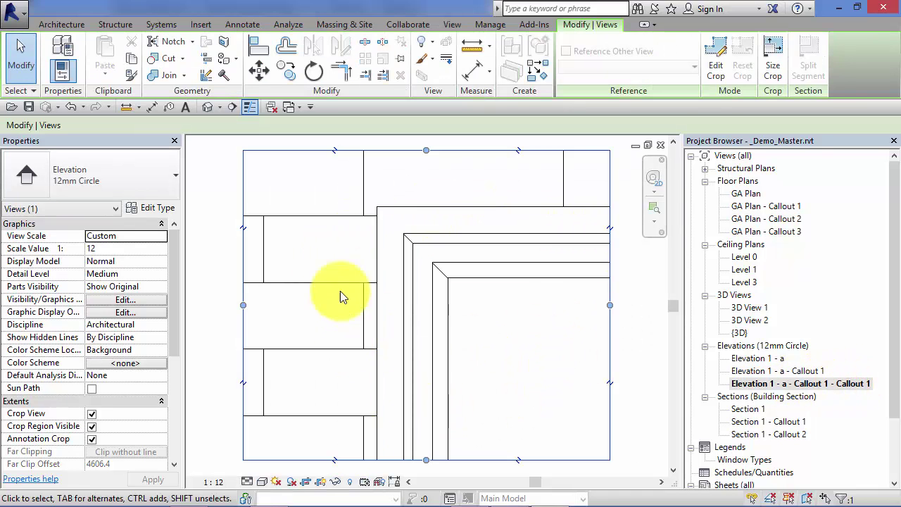
scroll(602, 295, "down", 3)
left_click(602, 294)
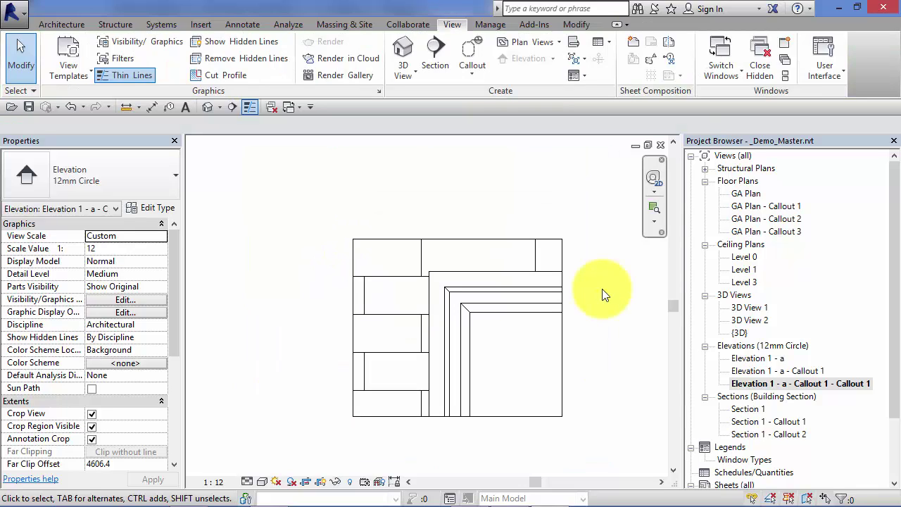